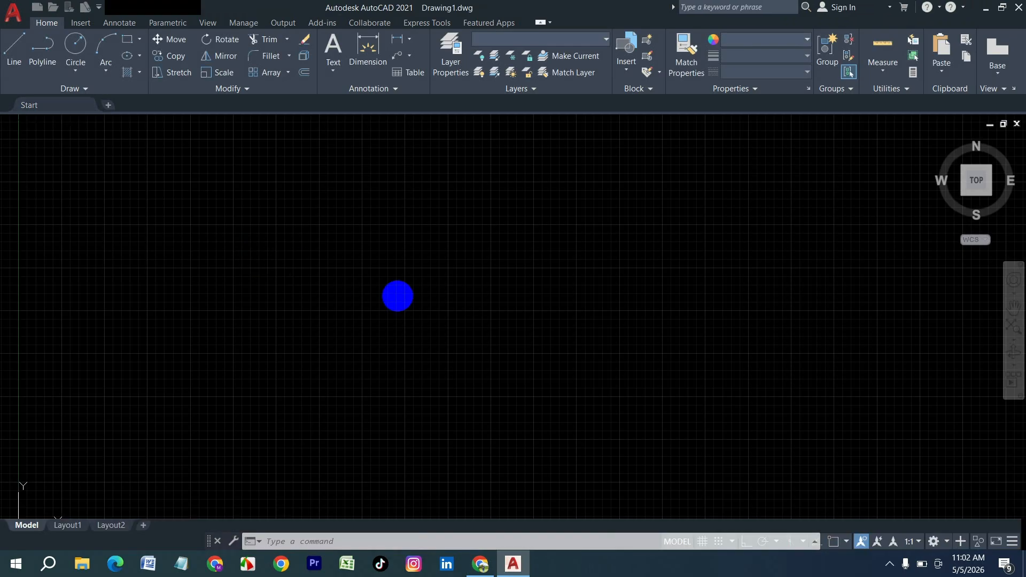
# Turn off the grid and set the drawing units to Engineering length with 0'-0" precision
pyautogui.press('F7')
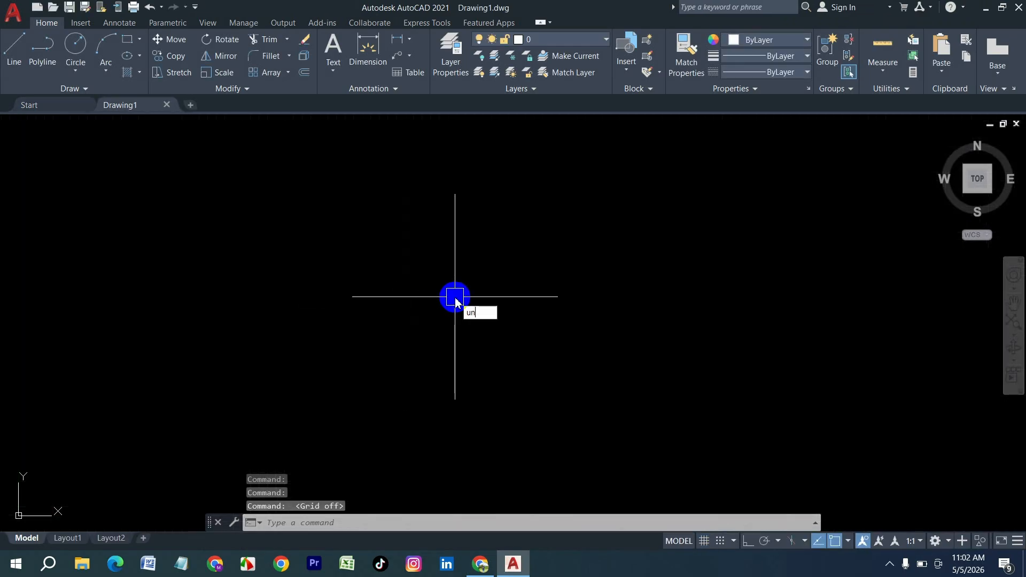
pyautogui.write('UN')
pyautogui.press('Return')
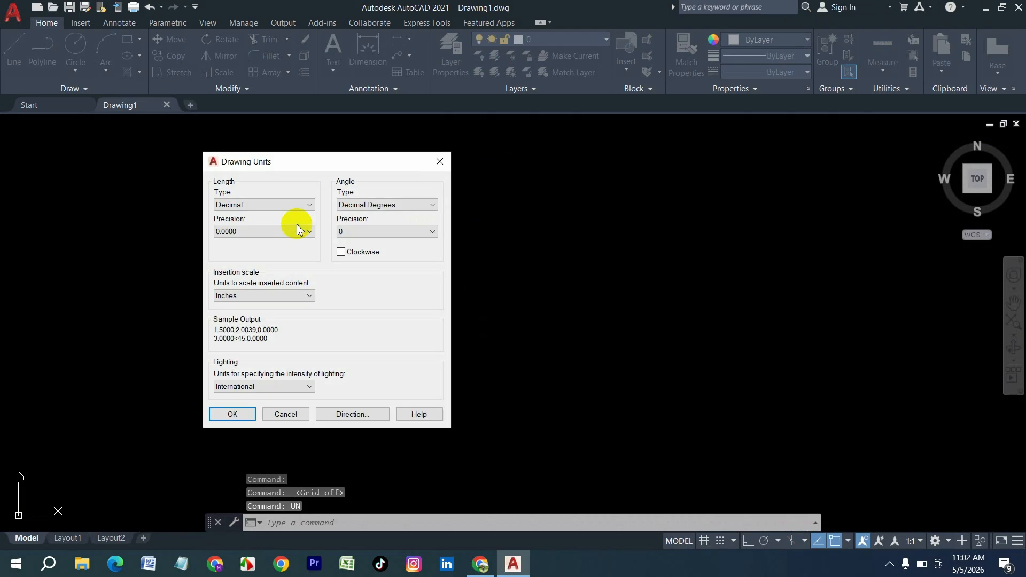
pyautogui.click(279, 207)
pyautogui.click(256, 236)
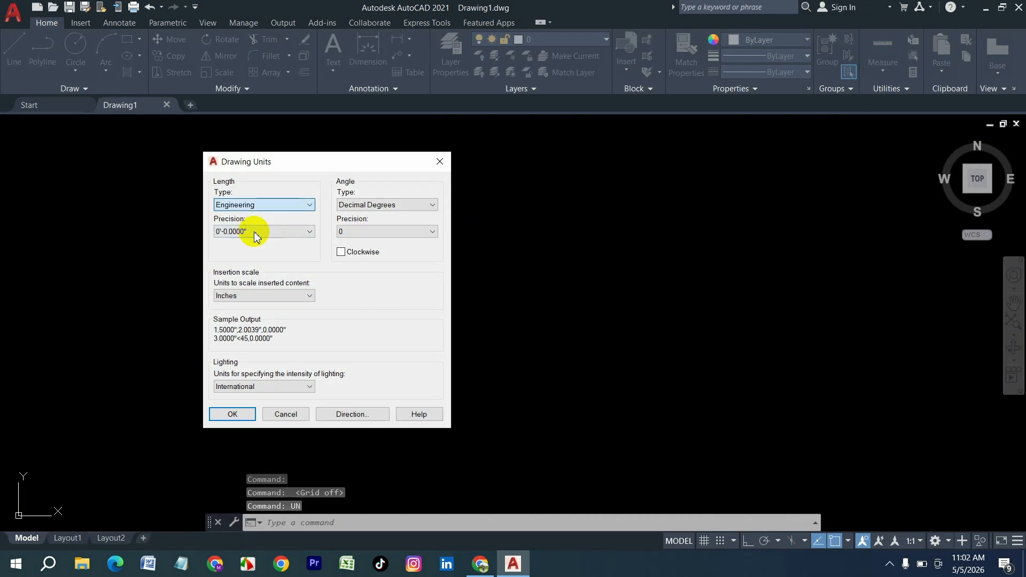
pyautogui.click(256, 231)
pyautogui.click(249, 239)
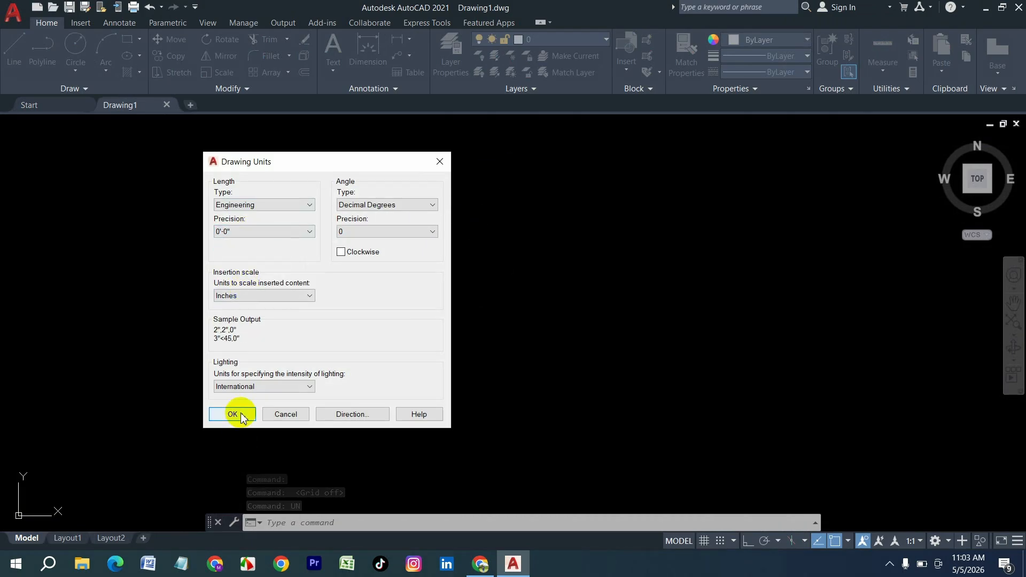
pyautogui.click(233, 415)
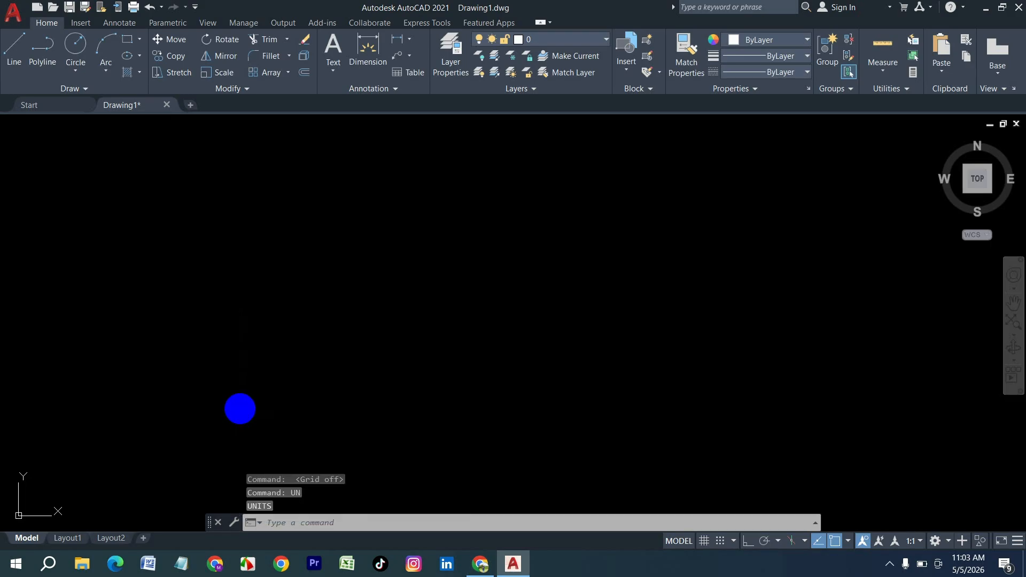
# Modify the Standard dimension style to use Engineering primary units with 0'-0" precision
pyautogui.write('d')
pyautogui.press('Return')
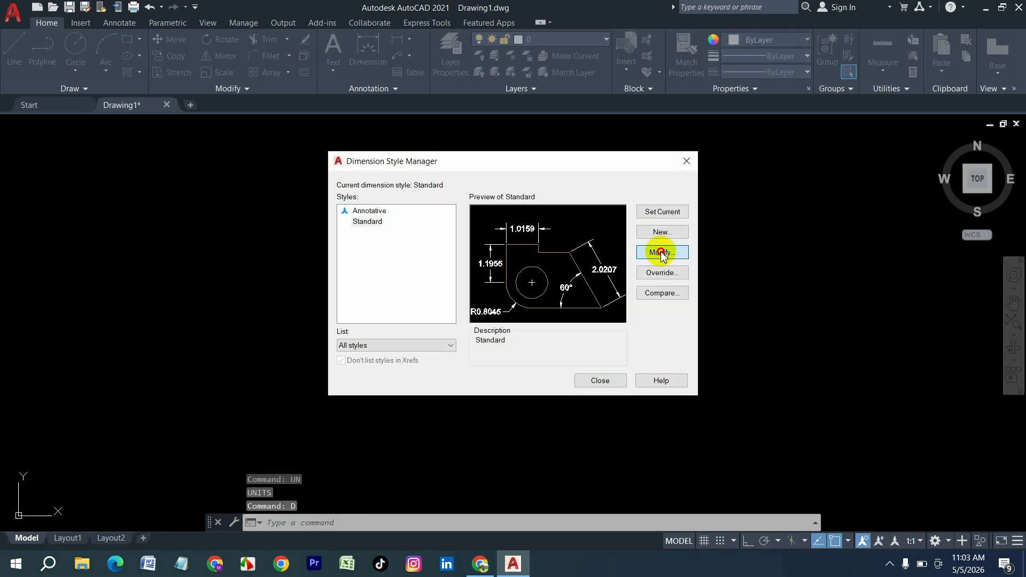
pyautogui.click(662, 254)
pyautogui.click(340, 137)
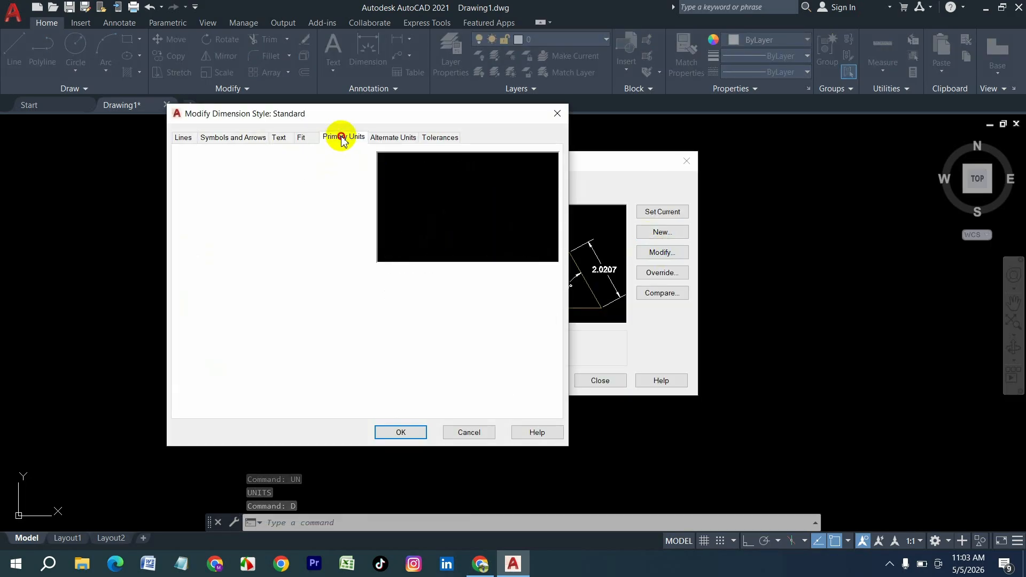
pyautogui.click(312, 166)
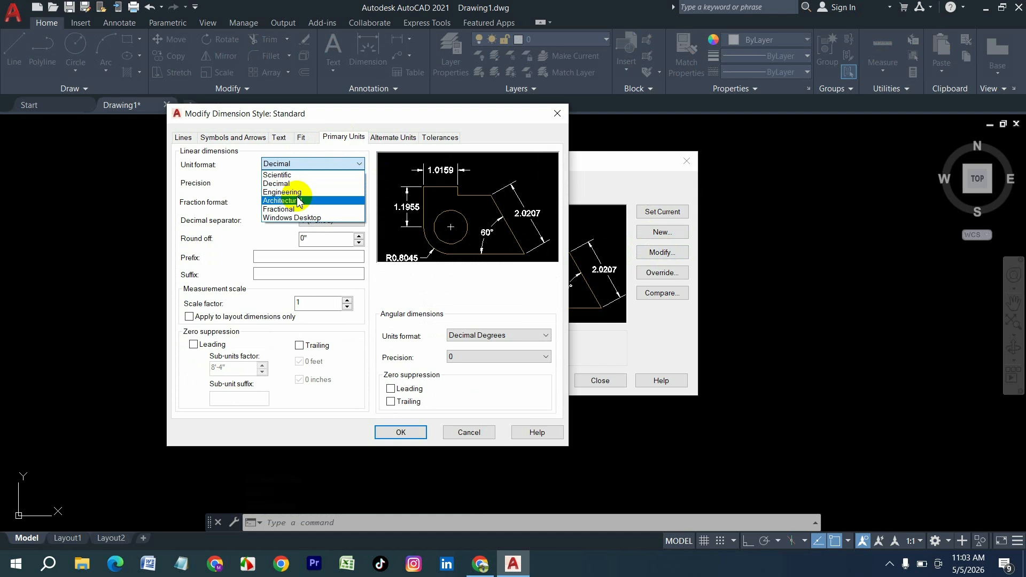
pyautogui.click(298, 193)
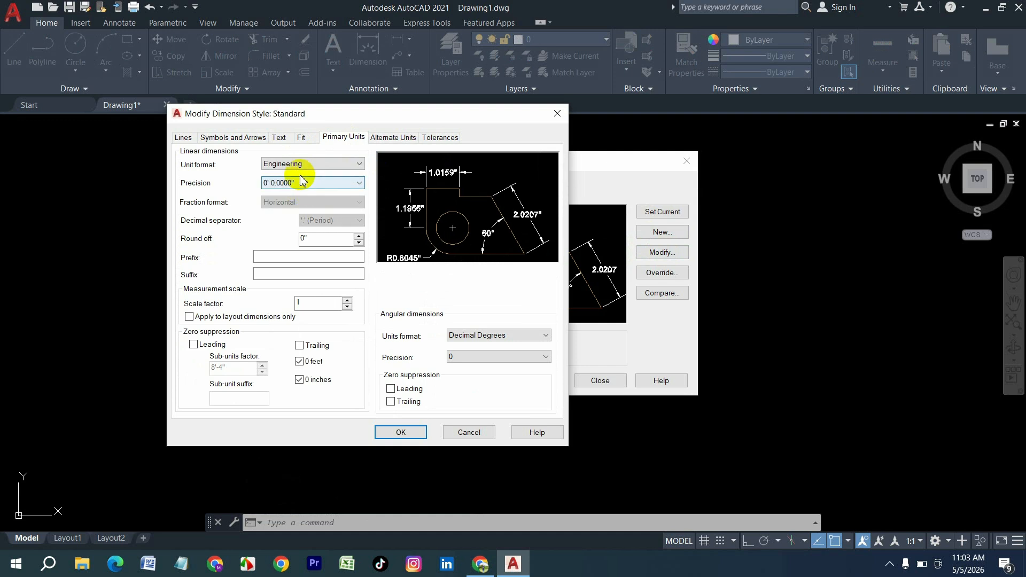
pyautogui.click(301, 185)
pyautogui.click(289, 194)
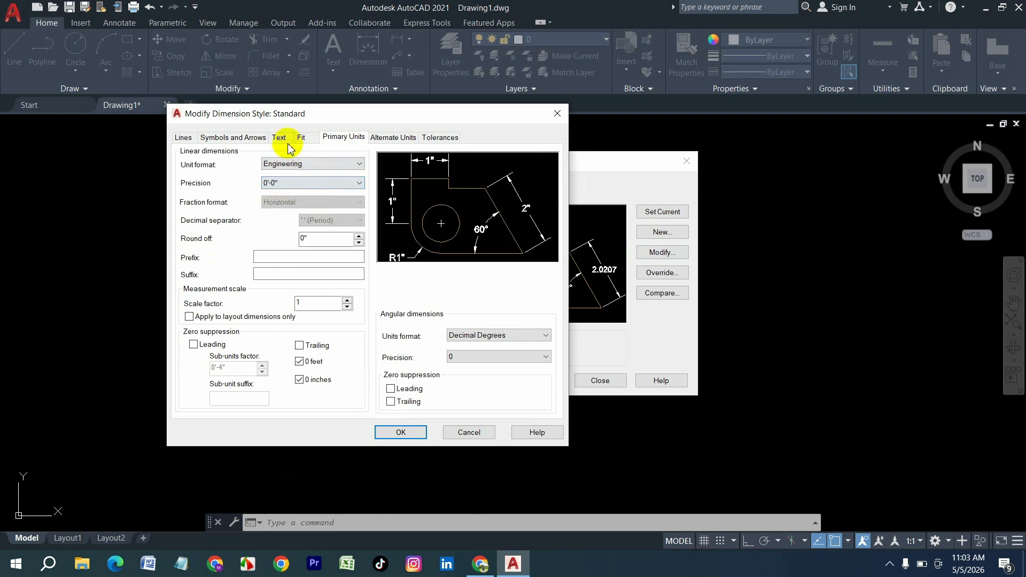
pyautogui.click(279, 137)
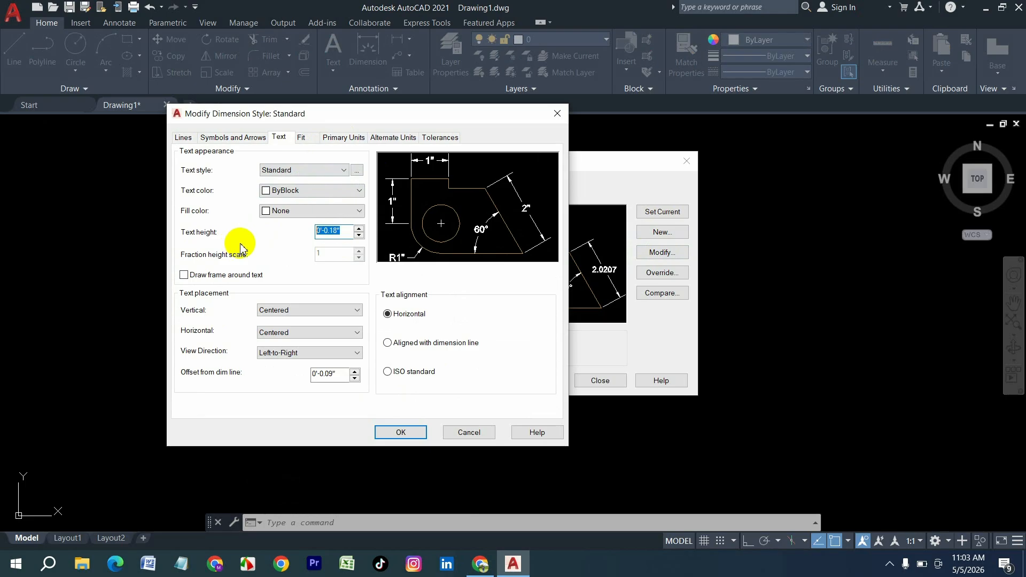
pyautogui.click(405, 430)
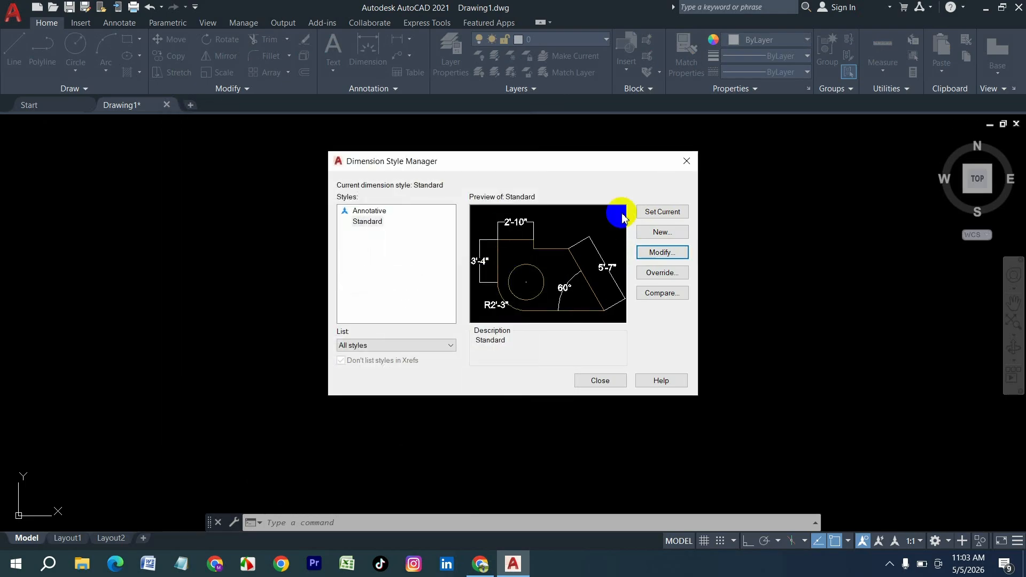
pyautogui.click(588, 381)
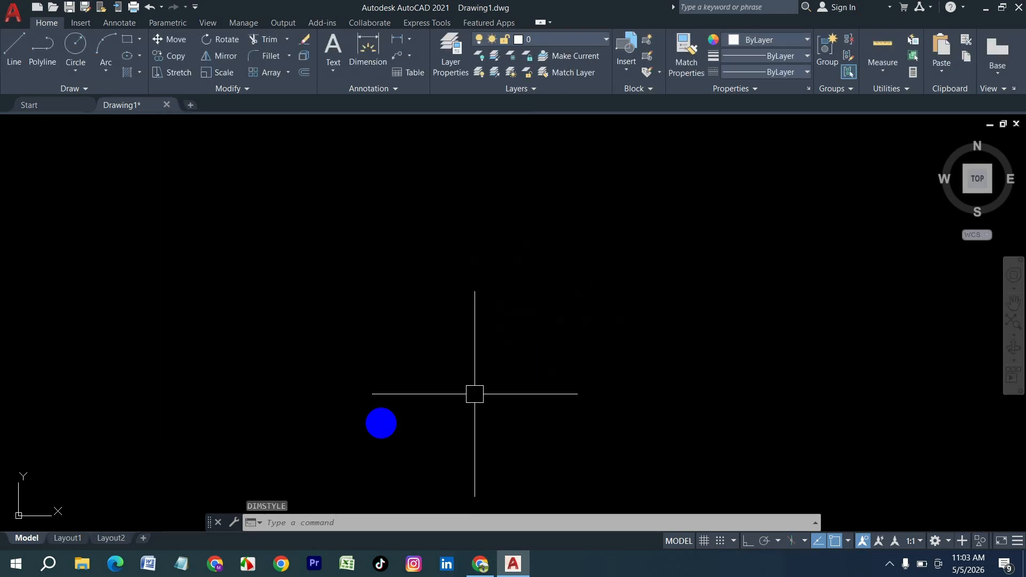
# Turn off the setting that shows the UCS icon at the origin
pyautogui.moveTo(23, 524); pyautogui.dragTo(112, 456, button='middle')
pyautogui.rightClick(122, 437)
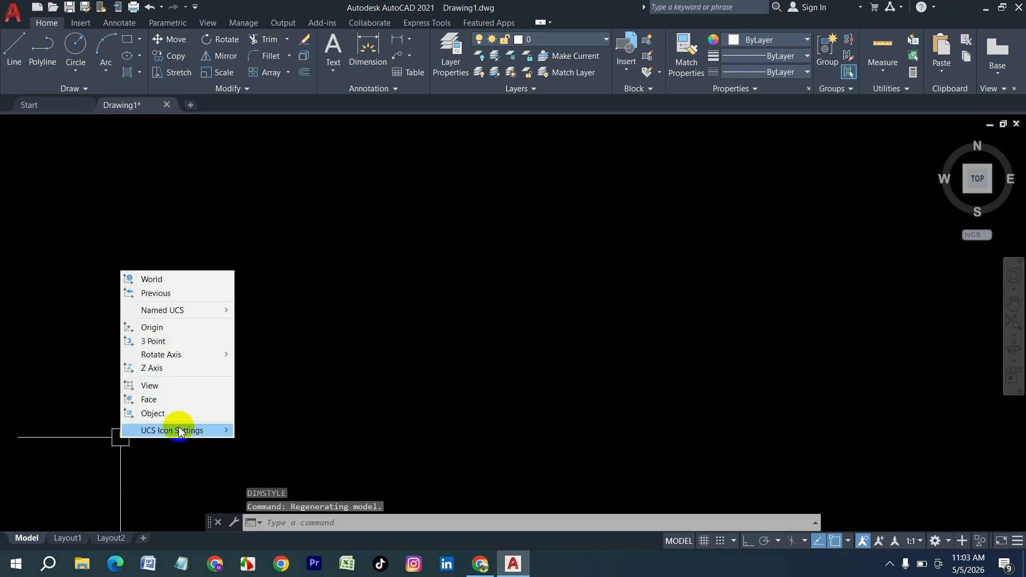
pyautogui.moveTo(180, 432)
pyautogui.click(326, 431)
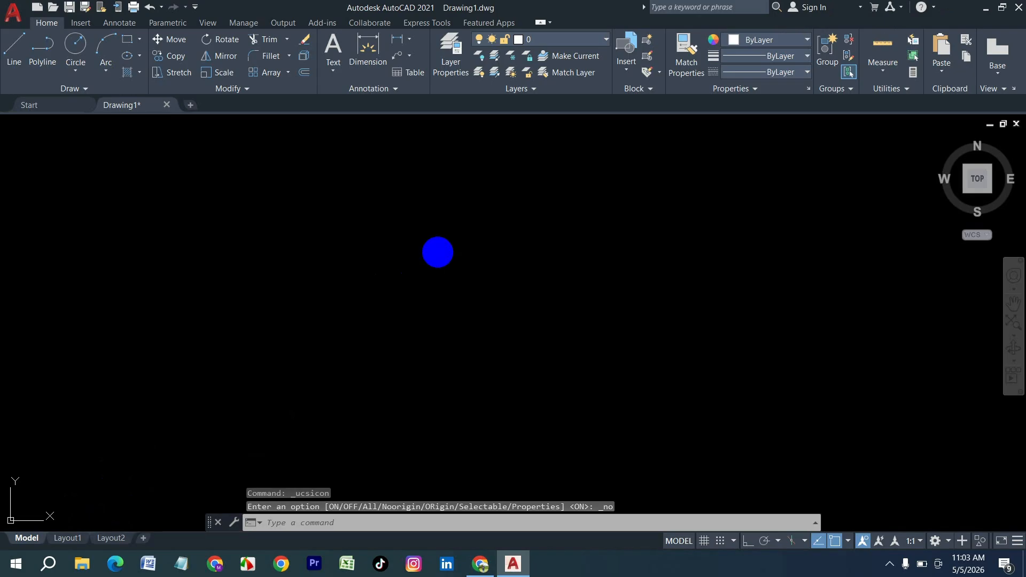
# With Ortho on, draw a 55' horizontal line to the right as the plan's top wall line
pyautogui.write('l')
pyautogui.press('Return')
pyautogui.click(249, 231)
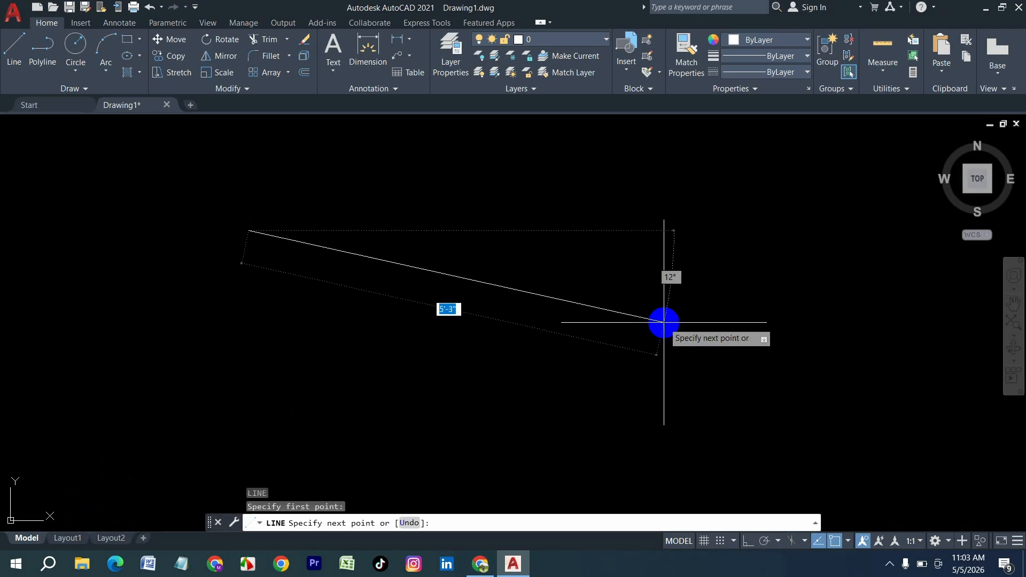
pyautogui.press('F8')
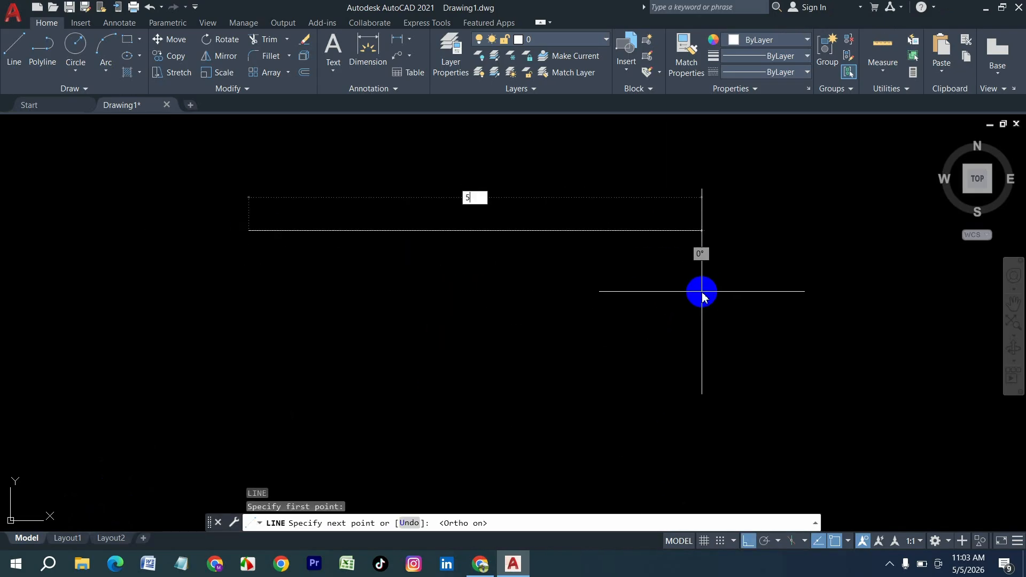
pyautogui.write('55')
pyautogui.press('Return')
pyautogui.press('Return')
# Draw a 60' vertical line downward from the left end of the horizontal line
pyautogui.press('Return')
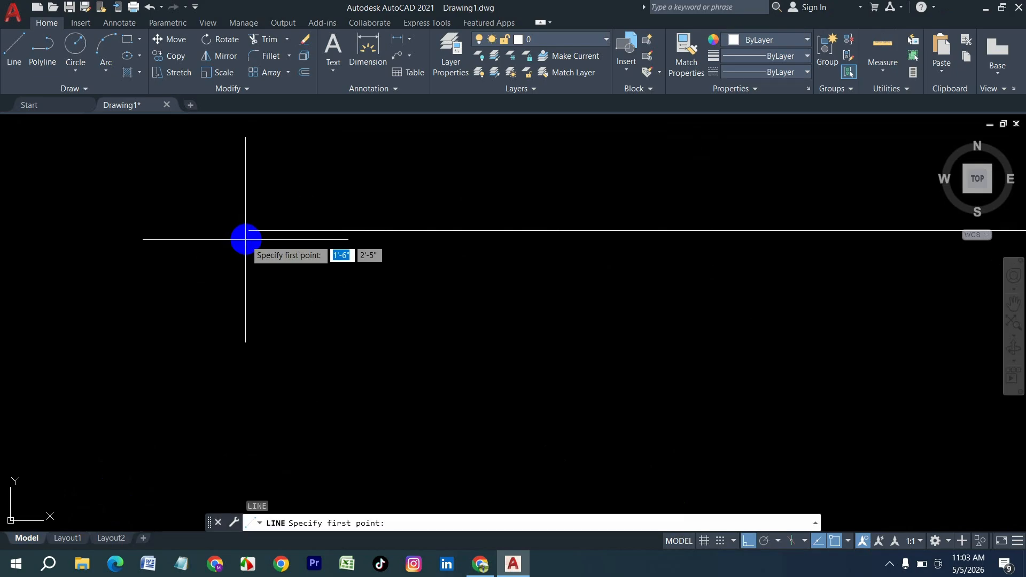
pyautogui.click(249, 235)
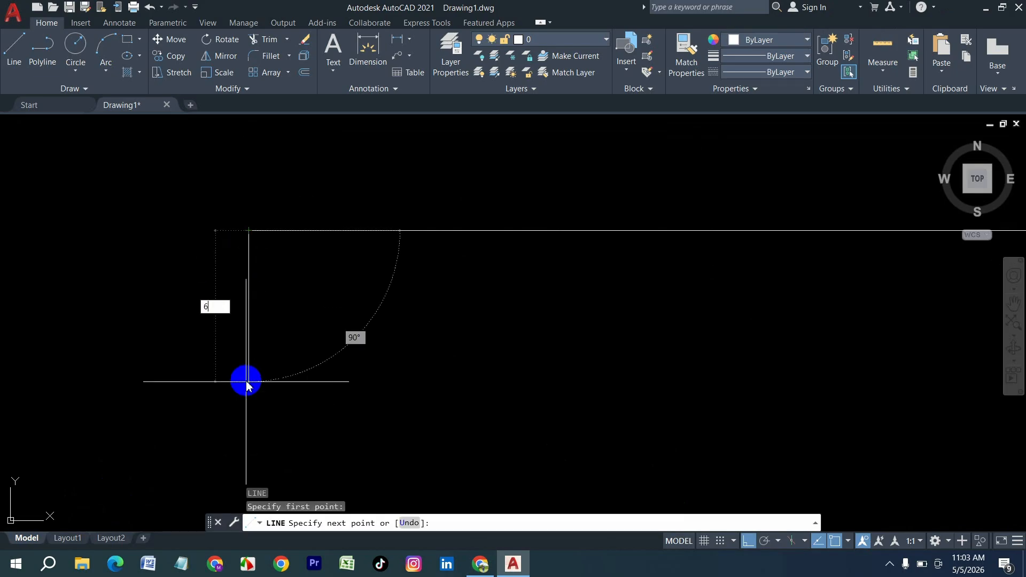
pyautogui.write('60')
pyautogui.press('Return')
pyautogui.press('Return')
# Offset the left vertical line and the top horizontal line 5" inward to form the outer wall thickness
pyautogui.scroll(3, 221, 198)
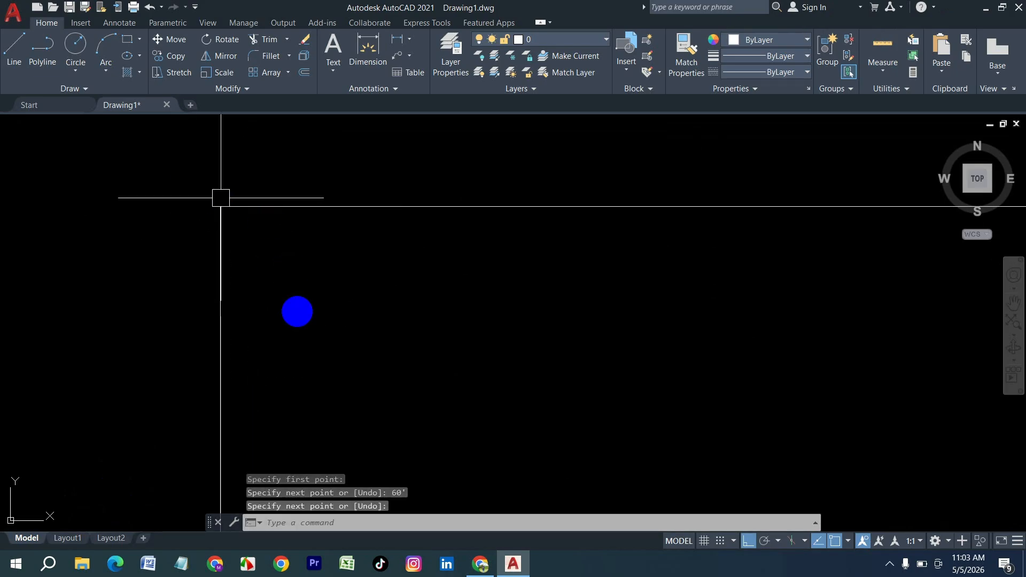
pyautogui.write('o')
pyautogui.press('Return')
pyautogui.press('Return')
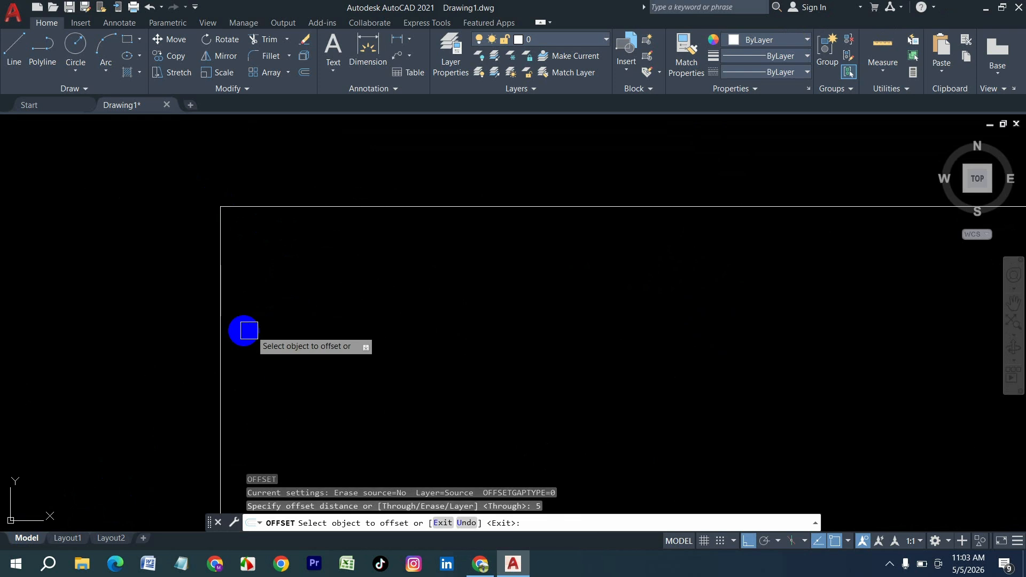
pyautogui.click(222, 321)
pyautogui.click(330, 229)
pyautogui.click(322, 207)
pyautogui.click(327, 305)
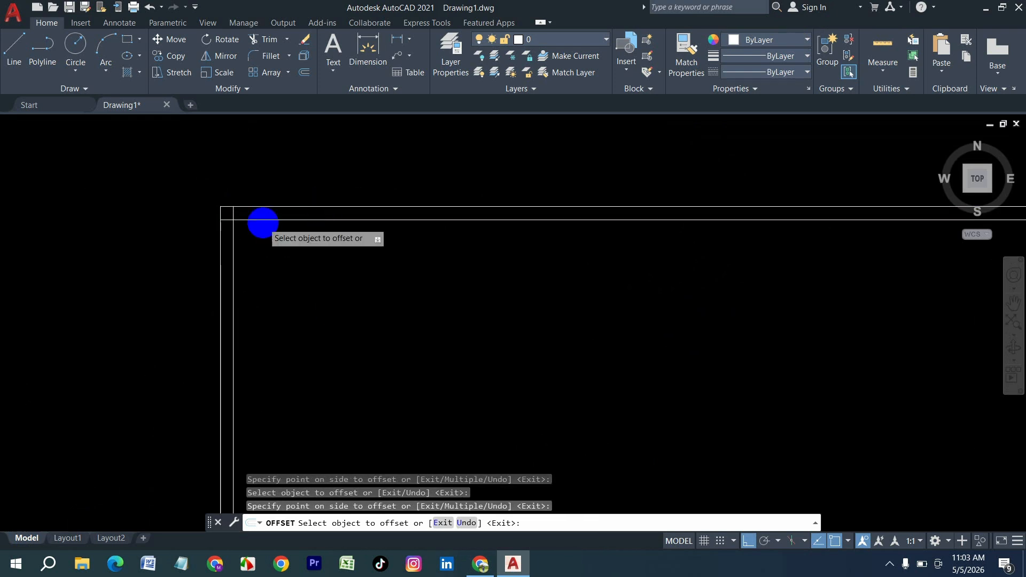
pyautogui.scroll(-3, 278, 233)
pyautogui.press('Return')
# Offset the inner line of the left wall 12' to the right to set the first room's width
pyautogui.press('Return')
pyautogui.write('12')
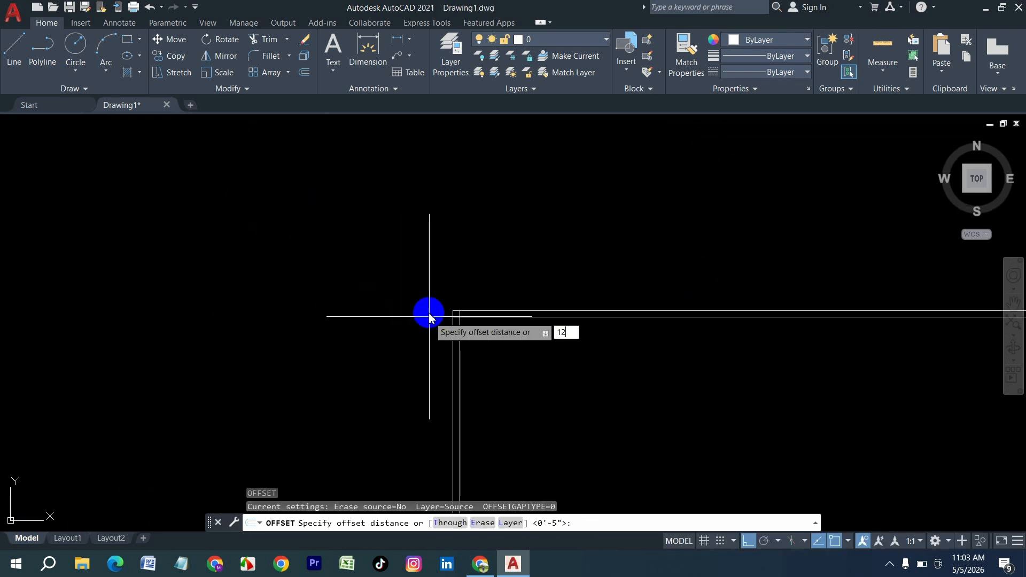
pyautogui.write("'")
pyautogui.press('Return')
pyautogui.click(460, 383)
pyautogui.click(719, 385)
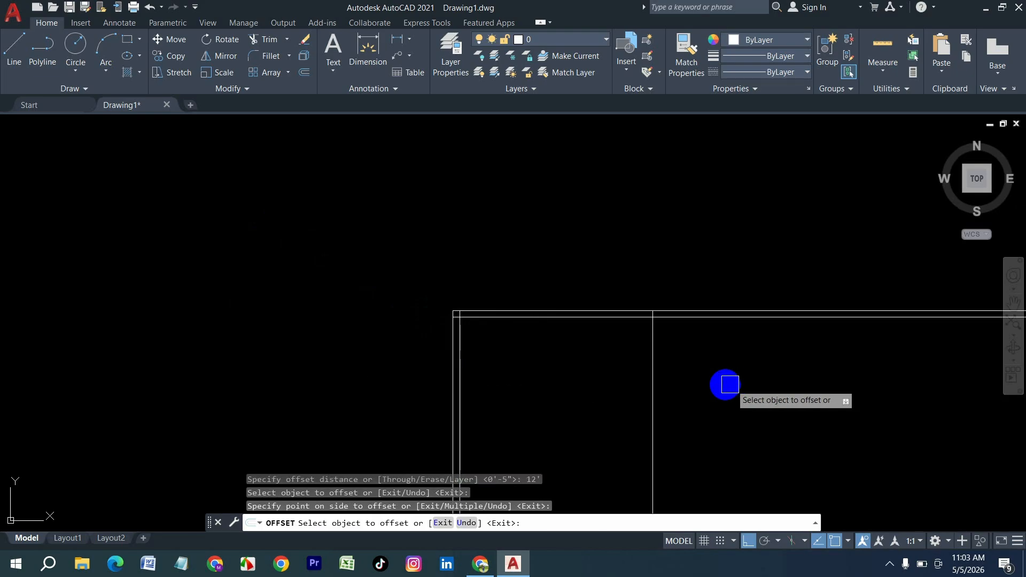
pyautogui.press('Return')
# Offset the first room's right-hand line 5" to the right to give the partition wall its thickness
pyautogui.press('Return')
pyautogui.write('5')
pyautogui.press('Return')
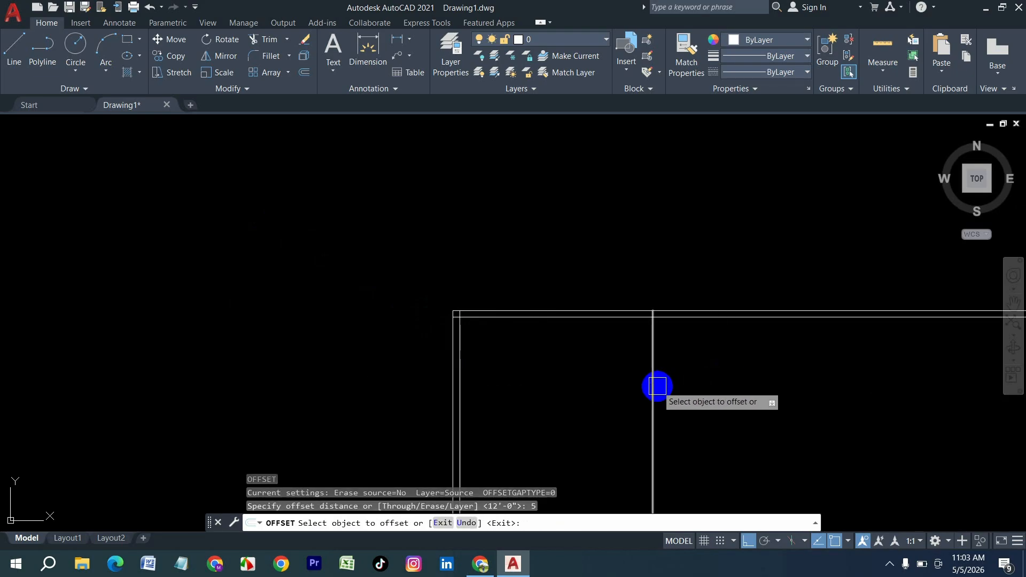
pyautogui.click(653, 385)
pyautogui.click(778, 374)
pyautogui.press('Return')
# Offset the right face of the first partition wall 12' to the right for the second room
pyautogui.press('Return')
pyautogui.write('12')
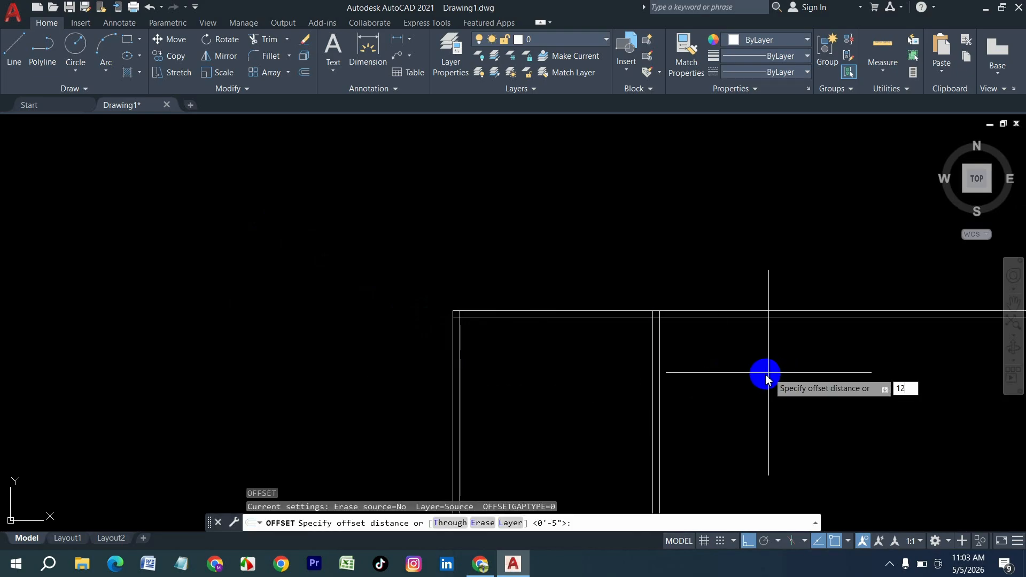
pyautogui.write("'")
pyautogui.press('Return')
pyautogui.click(659, 394)
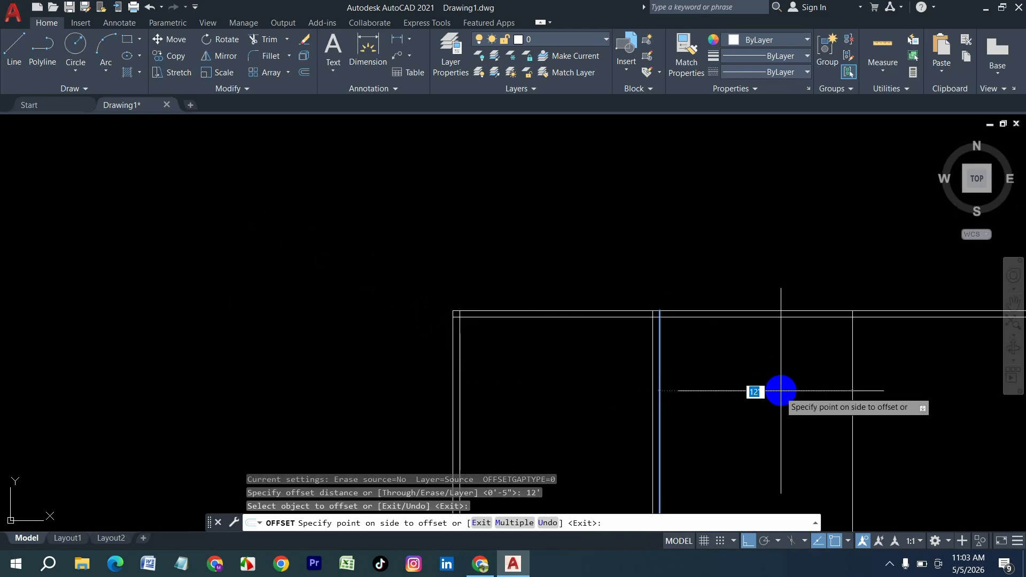
pyautogui.click(776, 390)
pyautogui.press('Return')
# Offset the second room's right-hand line 5" to the right to form the second partition wall
pyautogui.press('Return')
pyautogui.press('Return')
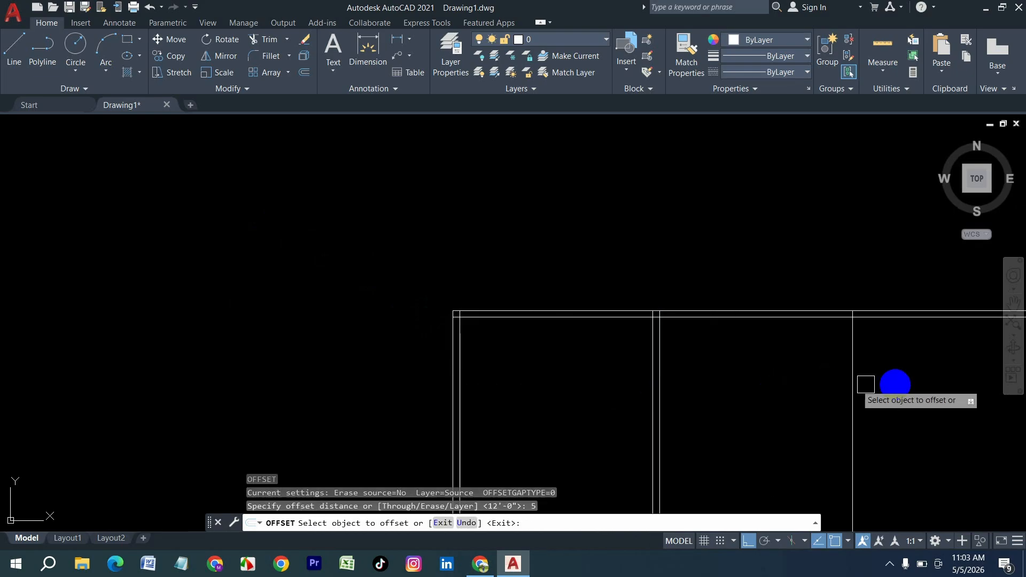
pyautogui.click(852, 395)
pyautogui.click(928, 385)
pyautogui.press('Return')
# Offset the right face of the second partition wall 4' to the right for the narrow bay
pyautogui.press('Return')
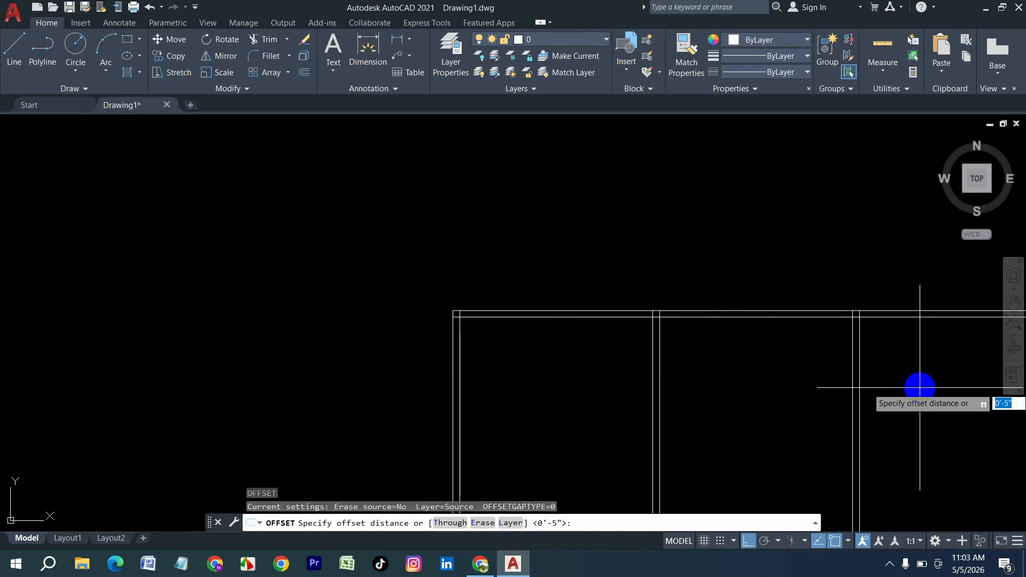
pyautogui.write("4'")
pyautogui.press('Return')
pyautogui.click(860, 392)
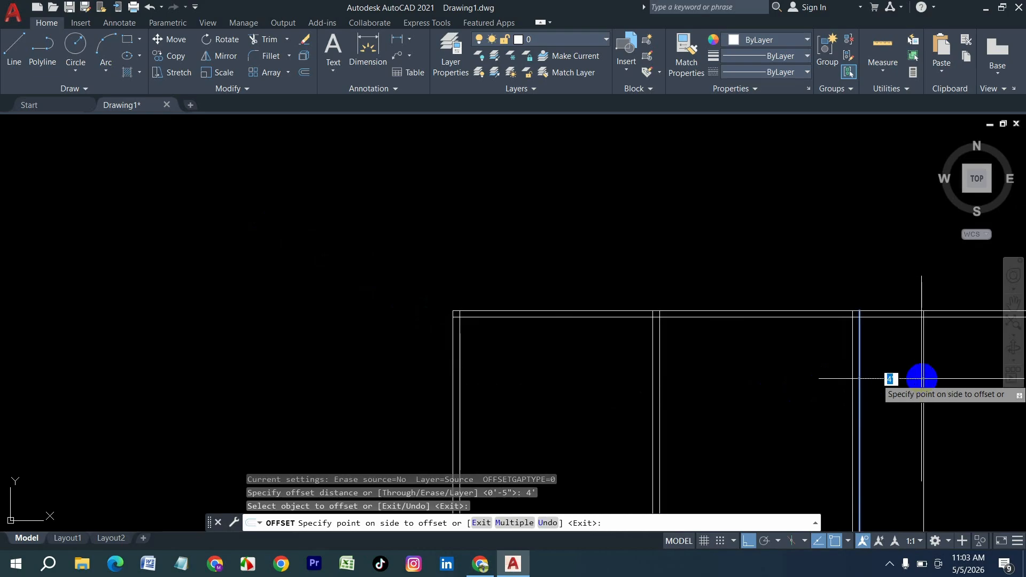
pyautogui.click(920, 381)
pyautogui.press('Return')
# Offset the narrow bay's right-hand line 5" to the right to form the plan's rightmost wall
pyautogui.press('Return')
pyautogui.press('Return')
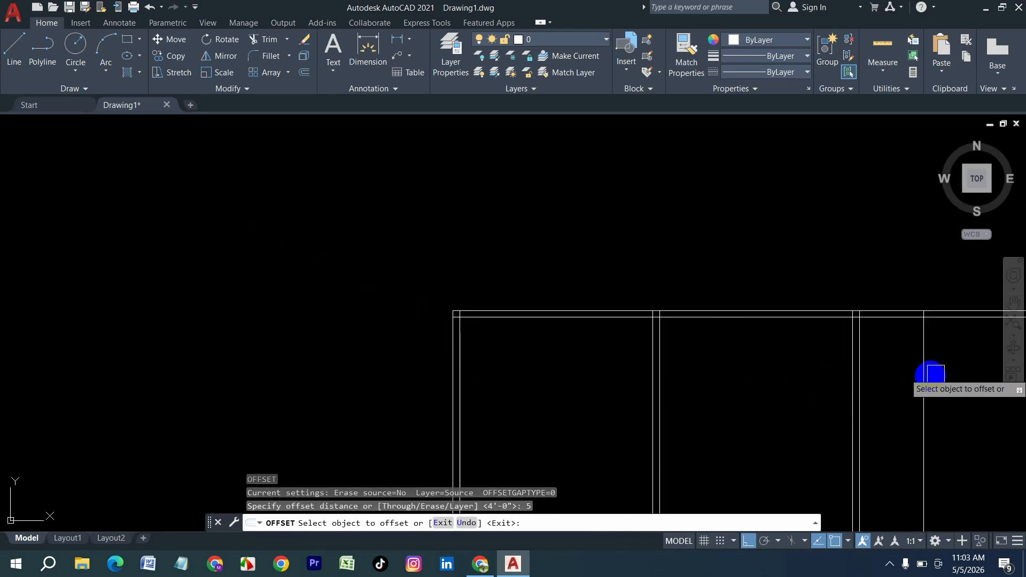
pyautogui.click(929, 372)
pyautogui.click(935, 374)
pyautogui.press('Escape')
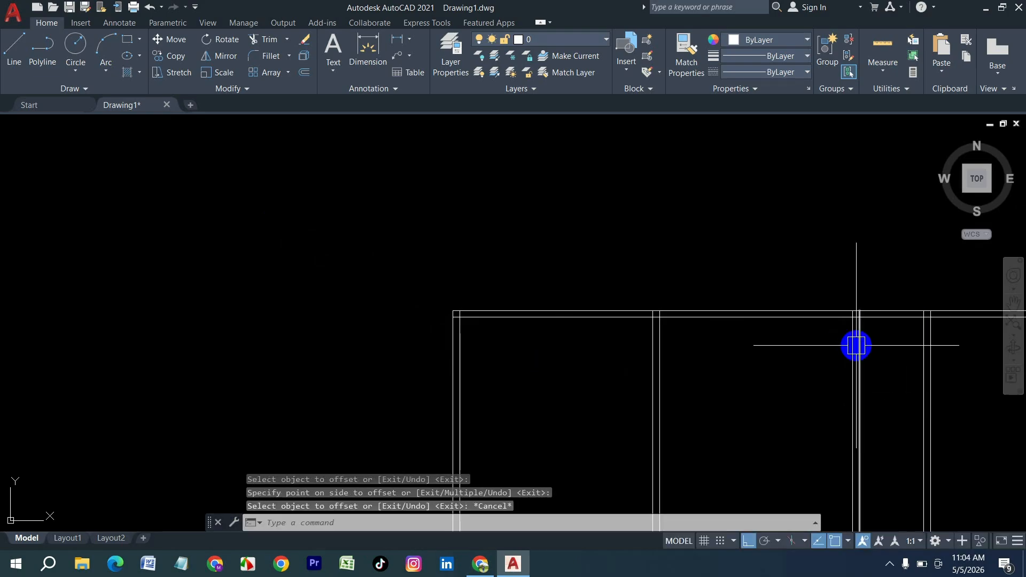
# Trim the two top wall lines where they extend past the rightmost vertical wall
pyautogui.write('tr')
pyautogui.press('Return')
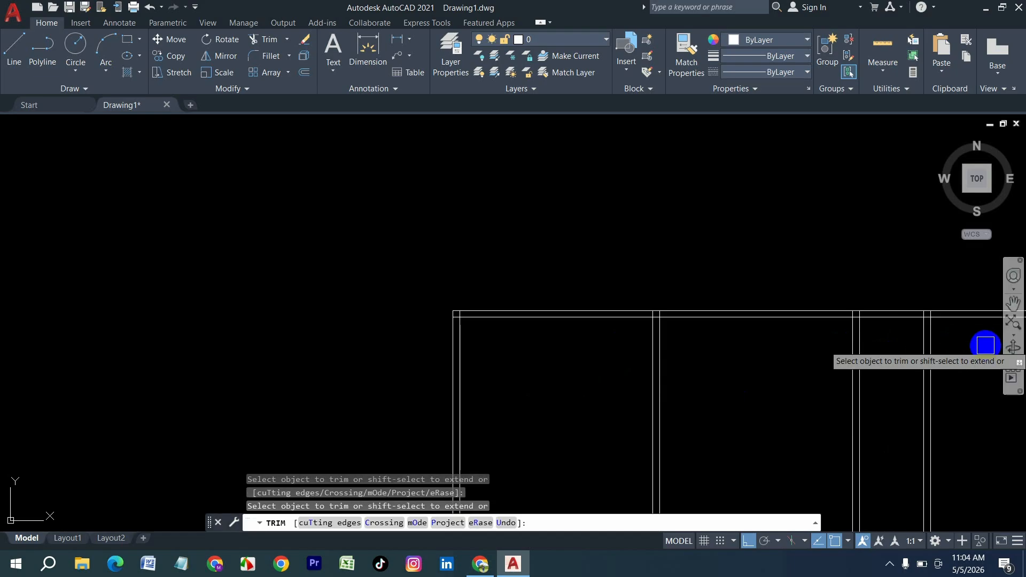
pyautogui.moveTo(971, 348); pyautogui.dragTo(934, 262)
pyautogui.press('Escape')
# Offset the inner top wall line 12' downward to set the depth of the first row of rooms
pyautogui.scroll(-10, 435, 196)
pyautogui.scroll(6, 453, 220)
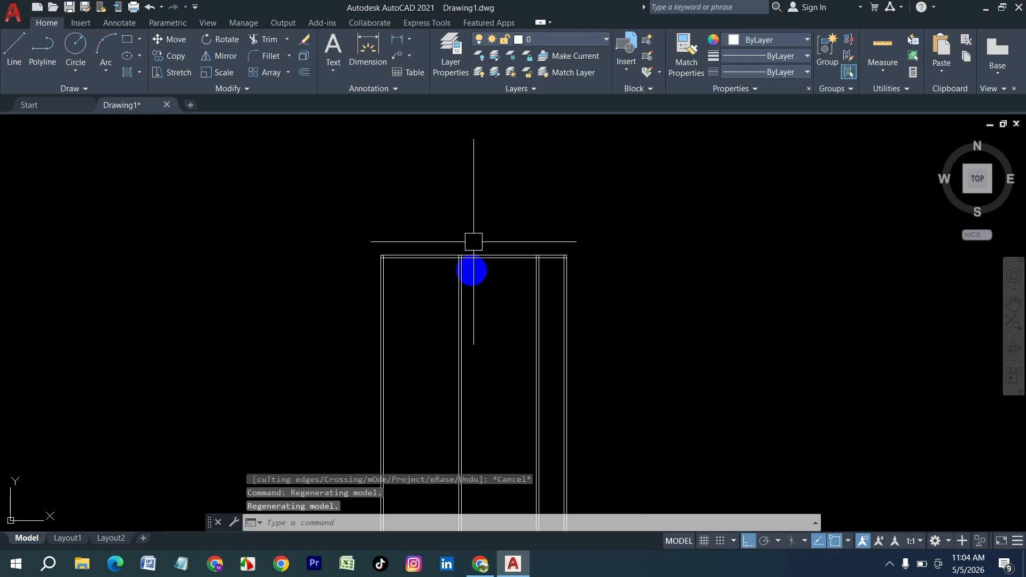
pyautogui.press('Escape')
pyautogui.write('o')
pyautogui.press('Return')
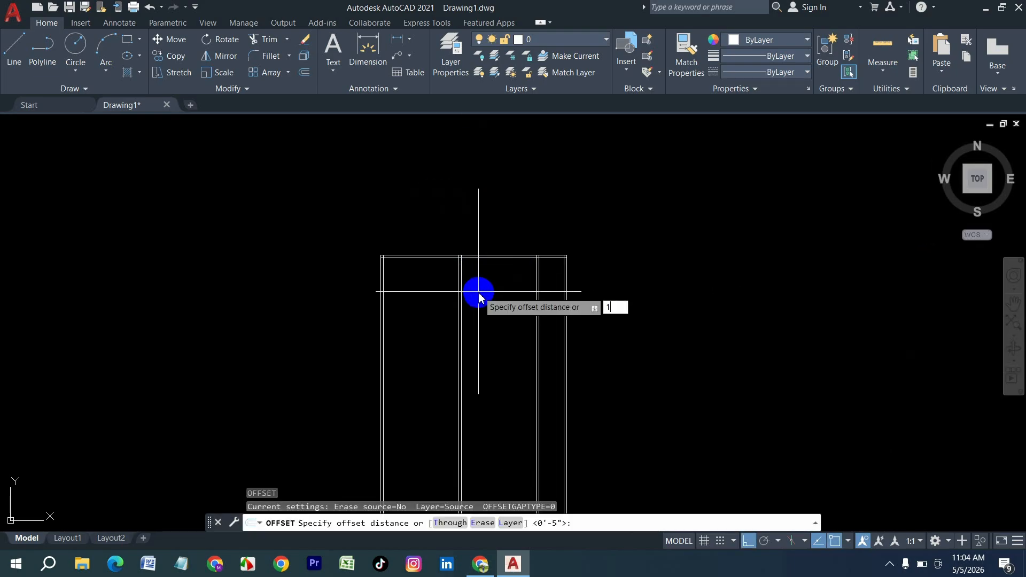
pyautogui.write("12'")
pyautogui.press('Return')
pyautogui.scroll(6, 475, 286)
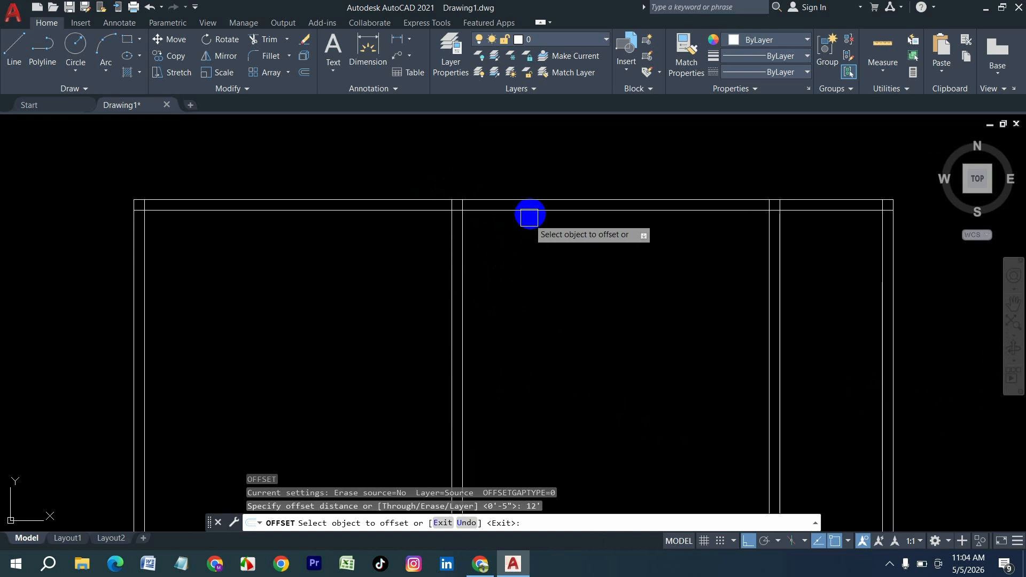
pyautogui.click(529, 210)
pyautogui.scroll(-6, 486, 222)
pyautogui.click(508, 362)
pyautogui.press('Return')
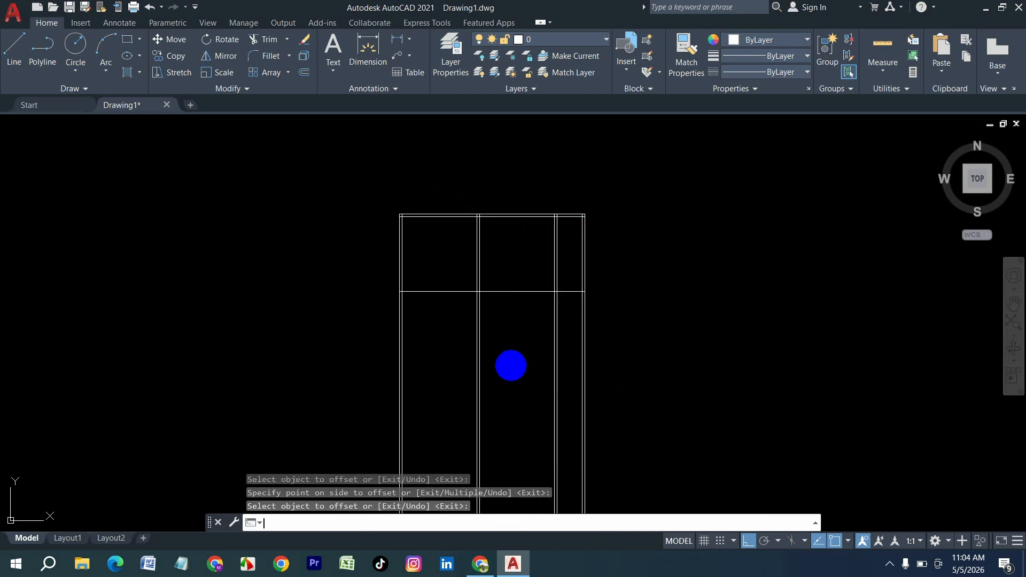
# Offset the first row's lower line 5" downward to form the first horizontal partition wall
pyautogui.press('Return')
pyautogui.write('5')
pyautogui.press('Return')
pyautogui.click(514, 292)
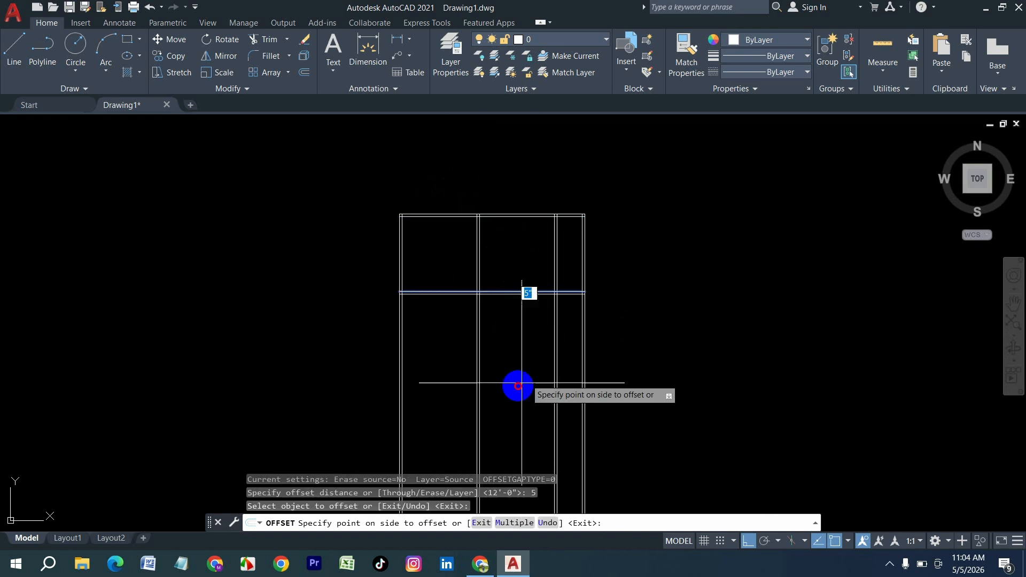
pyautogui.click(518, 387)
pyautogui.press('Return')
# Offset the first horizontal partition 11' downward to set the depth of the second row of rooms
pyautogui.press('Return')
pyautogui.write('11')
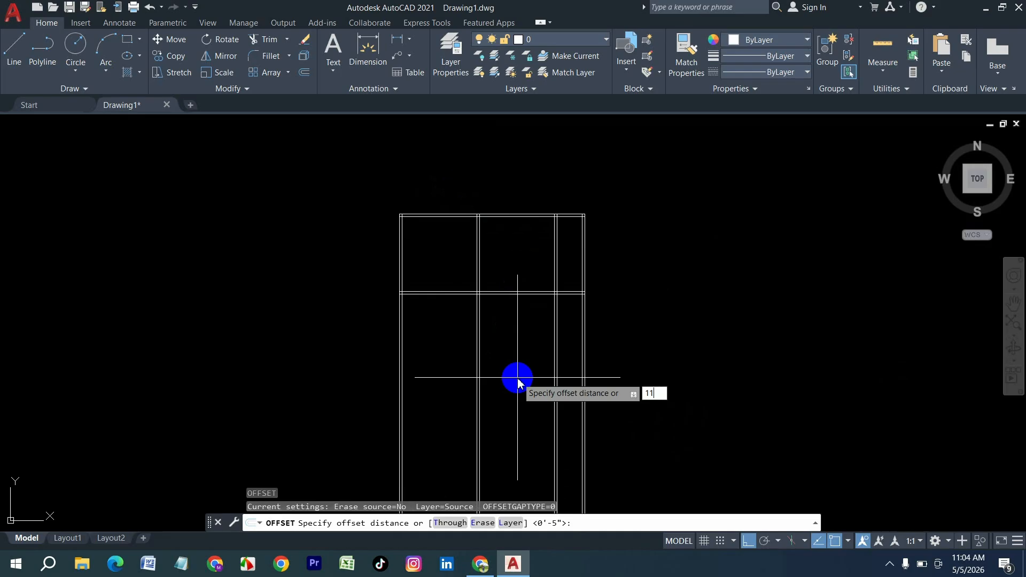
pyautogui.write("'")
pyautogui.press('Return')
pyautogui.scroll(2, 511, 299)
pyautogui.click(509, 290)
pyautogui.click(499, 412)
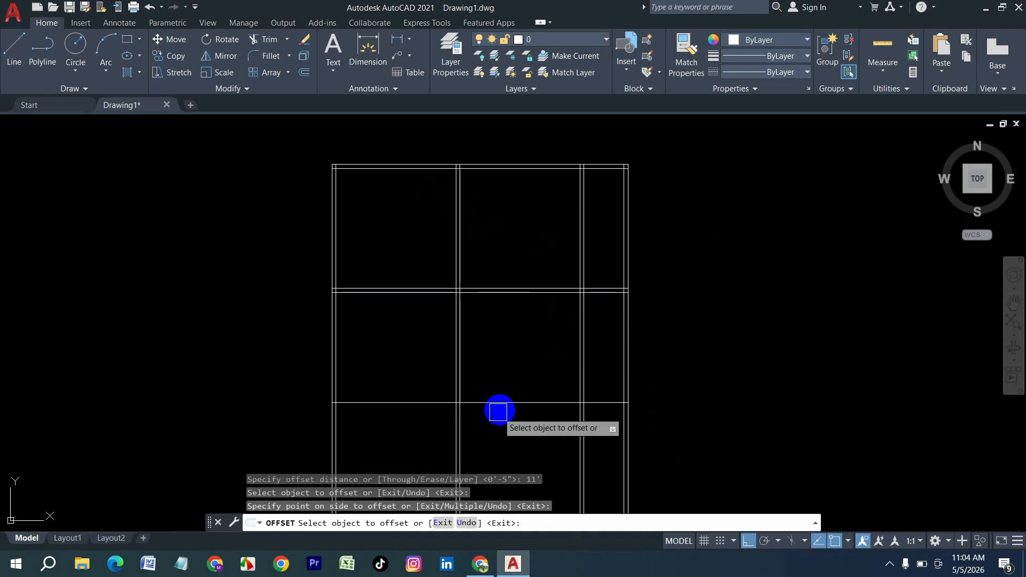
pyautogui.press('Return')
# Offset the second row's lower line 5" downward to form the second horizontal partition wall
pyautogui.press('Return')
pyautogui.write('5')
pyautogui.press('Return')
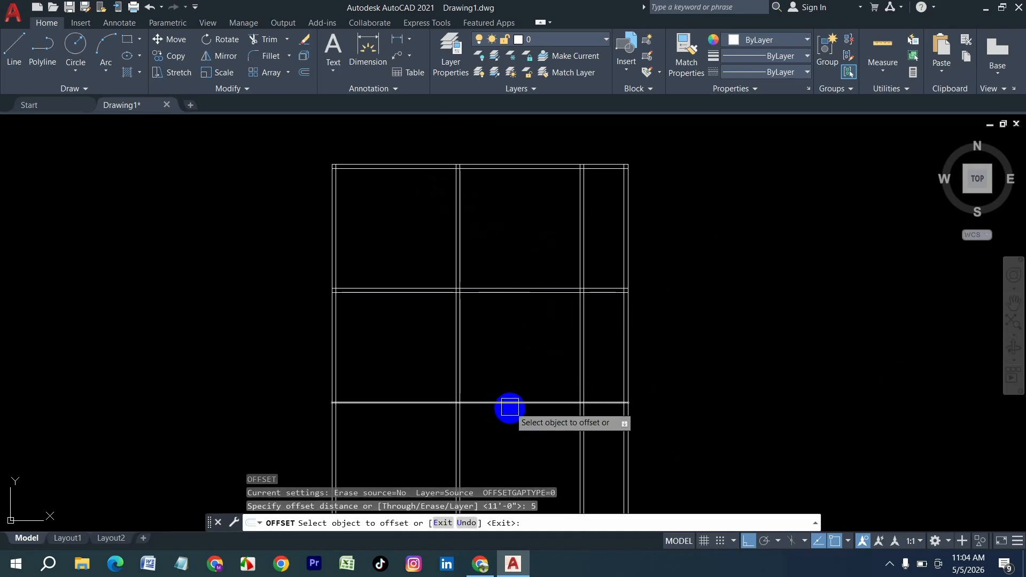
pyautogui.click(508, 406)
pyautogui.click(522, 458)
pyautogui.scroll(-4, 510, 402)
pyautogui.press('Return')
# Offset the second horizontal partition 7'2" downward to set the depth of the lowest row
pyautogui.press('Return')
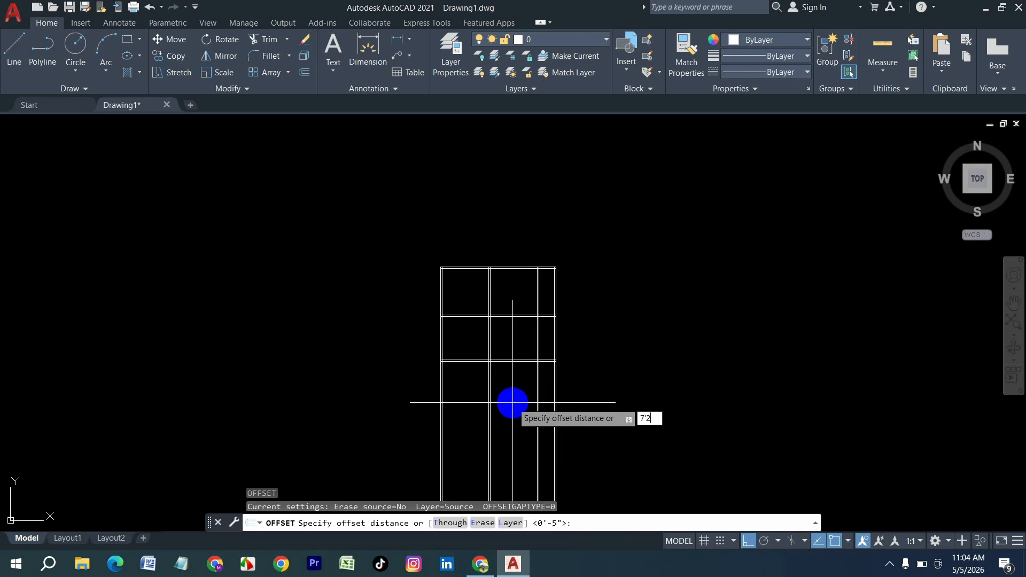
pyautogui.write("7'2")
pyautogui.press('Return')
pyautogui.scroll(2, 506, 376)
pyautogui.click(520, 352)
pyautogui.click(518, 405)
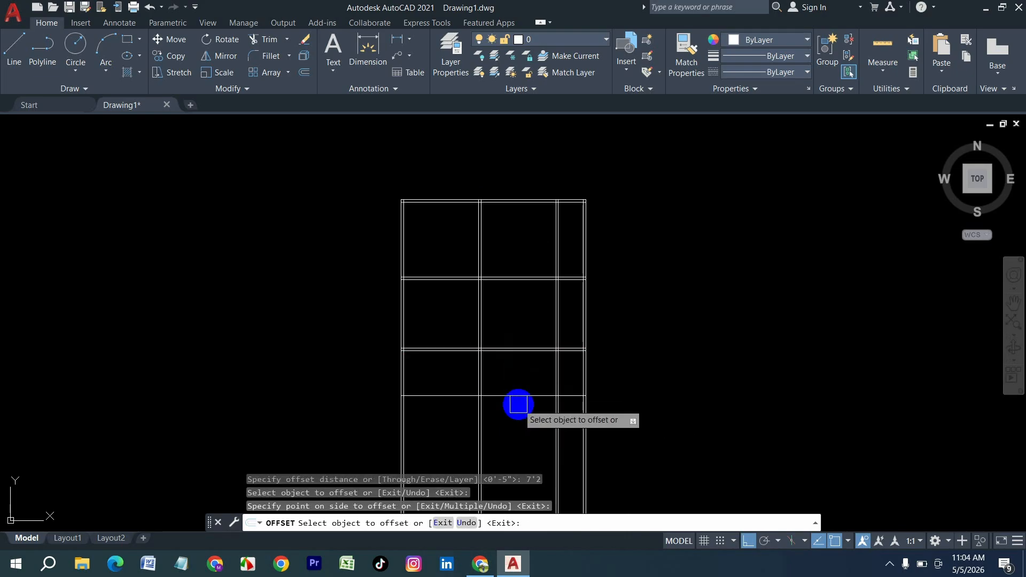
pyautogui.press('Return')
# Offset the lowest row's bottom line 5" downward to form the plan's bottom wall
pyautogui.press('Return')
pyautogui.write('5')
pyautogui.press('Return')
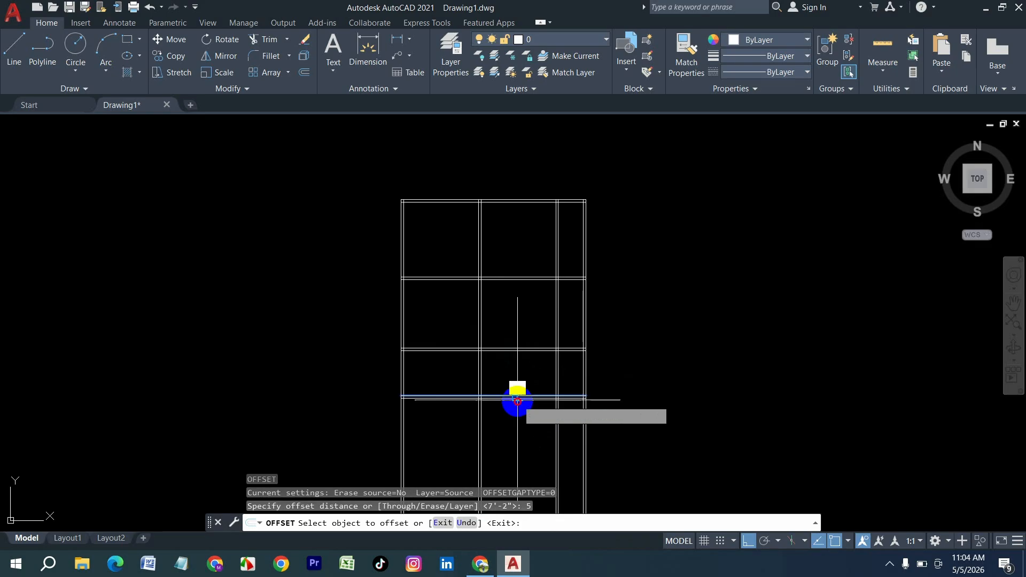
pyautogui.click(518, 398)
pyautogui.click(546, 434)
pyautogui.press('Escape')
pyautogui.press('Escape')
# Trim all vertical wall lines where they extend below the bottom wall
pyautogui.write('t')
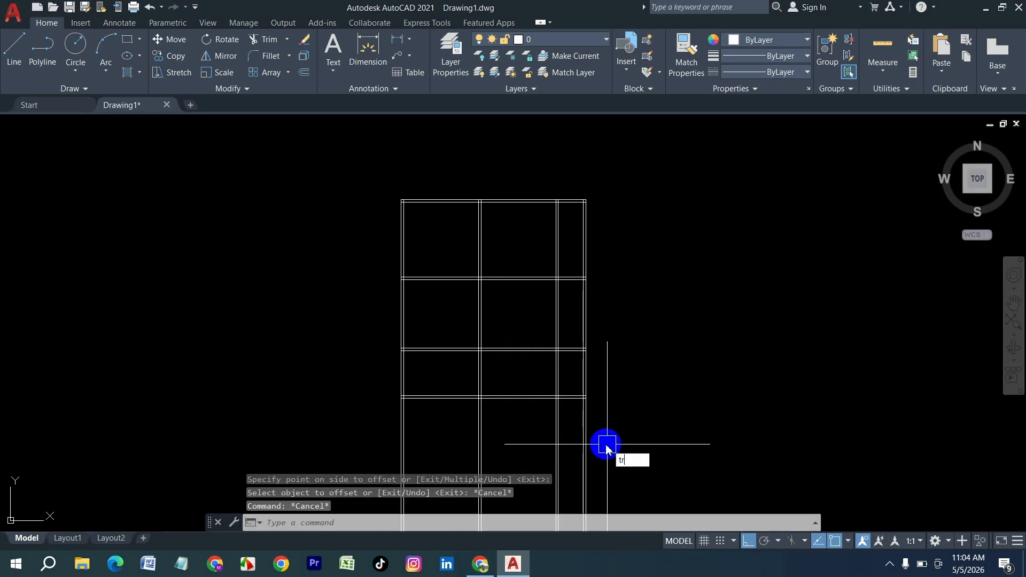
pyautogui.write('r')
pyautogui.press('Return')
pyautogui.moveTo(646, 439); pyautogui.dragTo(252, 447)
pyautogui.scroll(6, 553, 210)
pyautogui.press('Escape')
pyautogui.press('Escape')
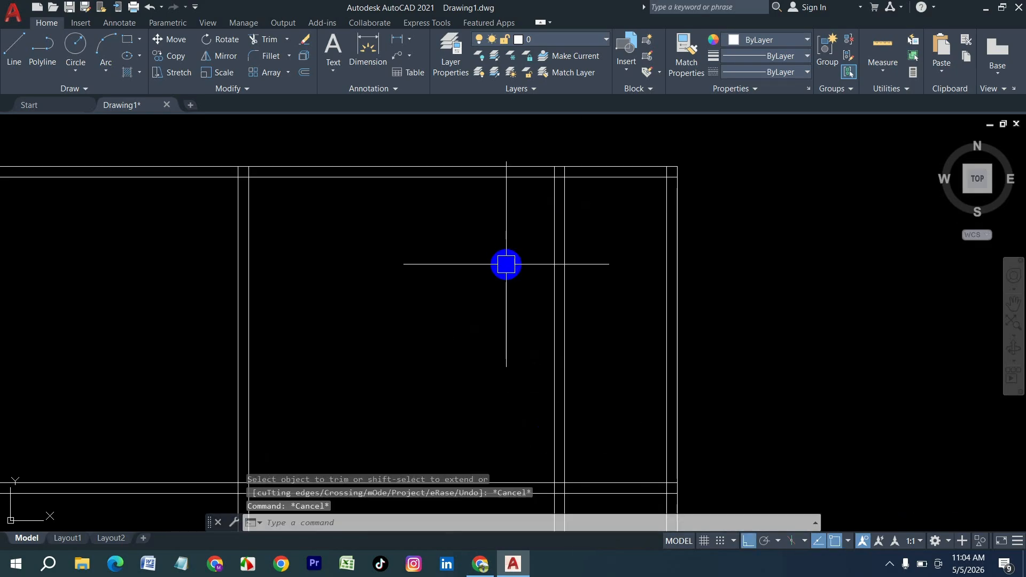
# Draw a line along the inner top wall line across the narrow bay, from the second partition to the outer right face
pyautogui.write('l')
pyautogui.press('Return')
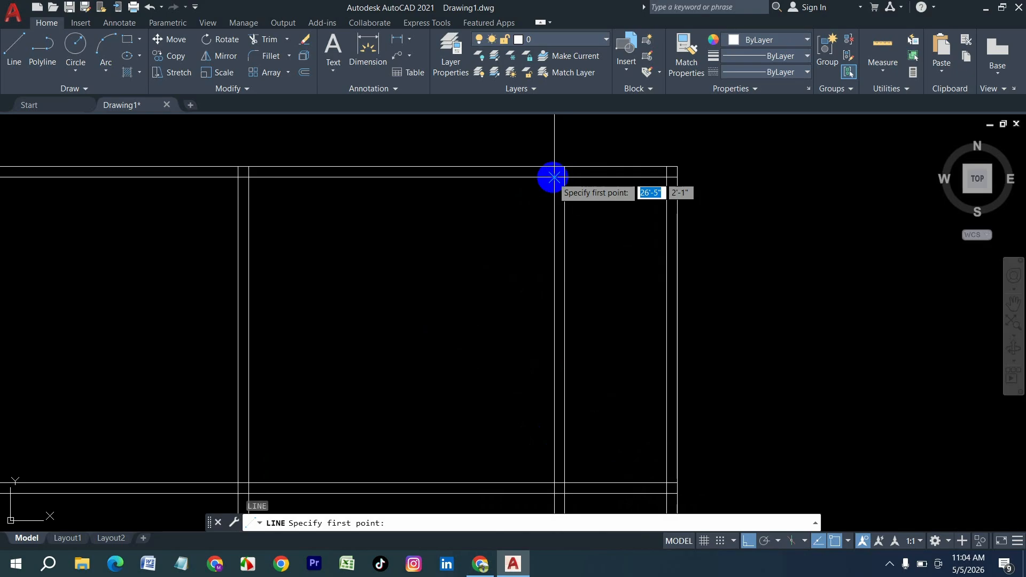
pyautogui.click(554, 177)
pyautogui.click(677, 177)
pyautogui.press('Return')
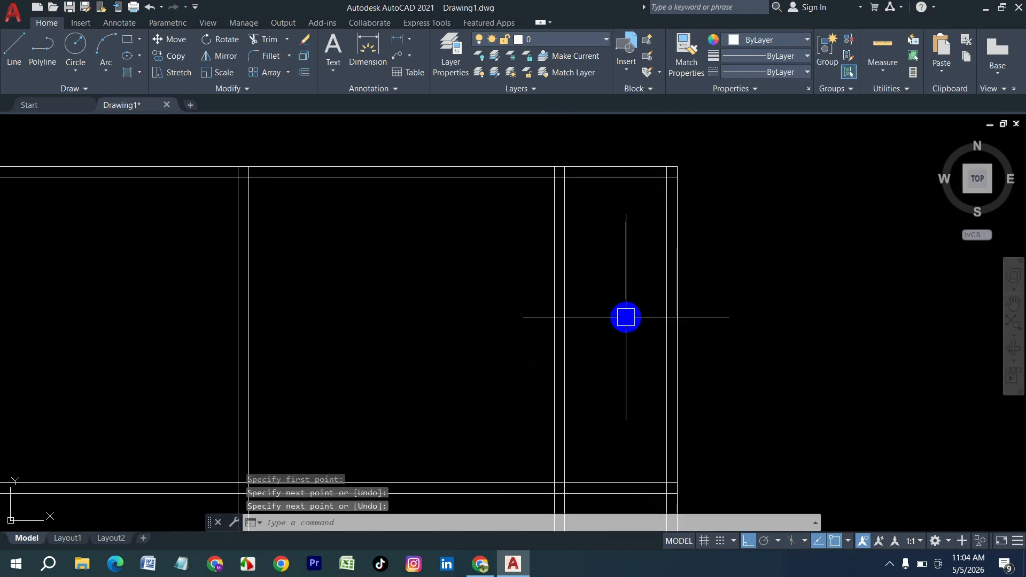
# Offset the narrow bay's short top line 5' downward
pyautogui.press('Return')
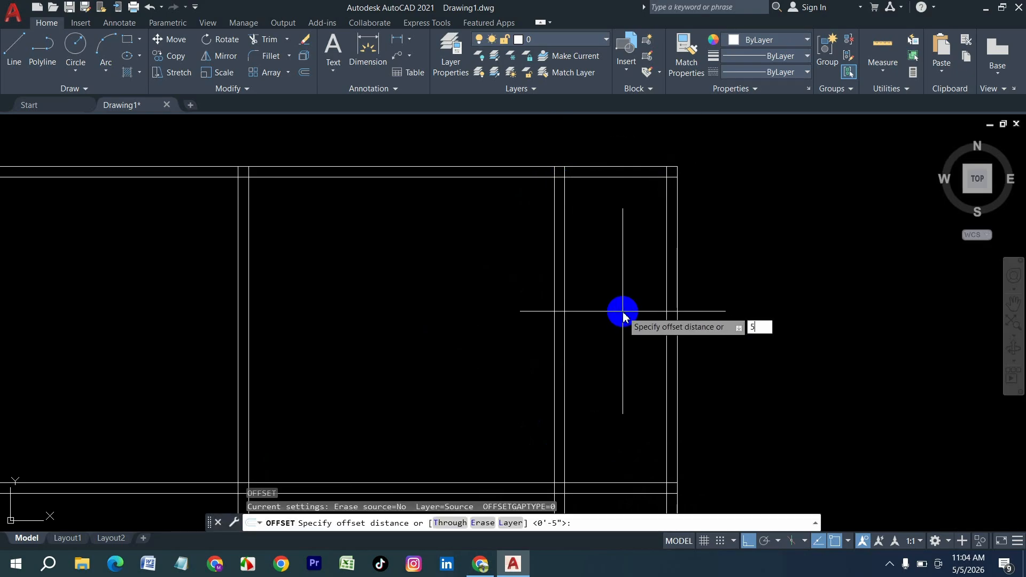
pyautogui.click(616, 178)
pyautogui.click(609, 351)
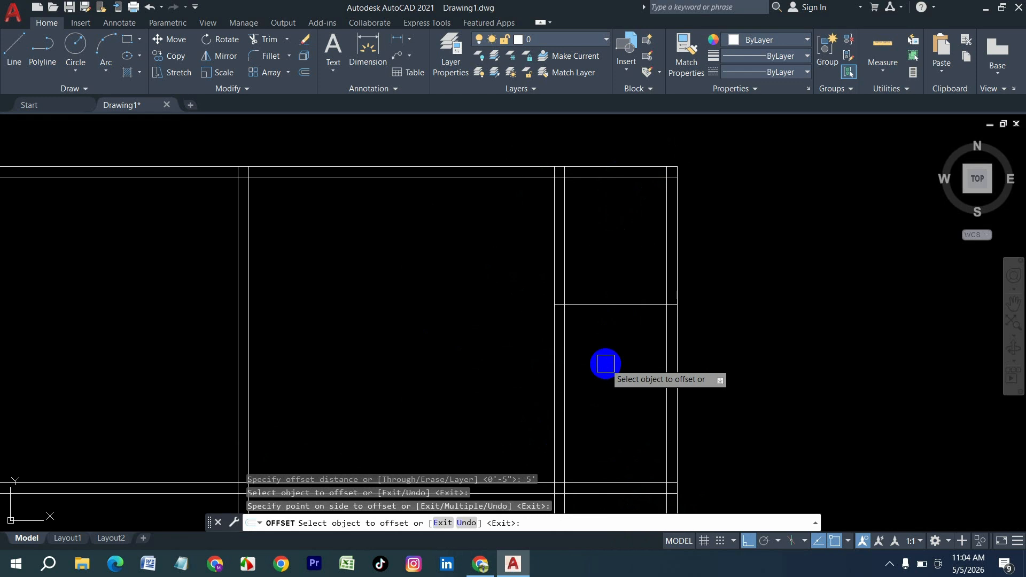
pyautogui.press('Return')
# Offset the short line in the narrow bay 5" downward to form its upper cross wall
pyautogui.press('Return')
pyautogui.write('5')
pyautogui.press('Return')
pyautogui.click(618, 306)
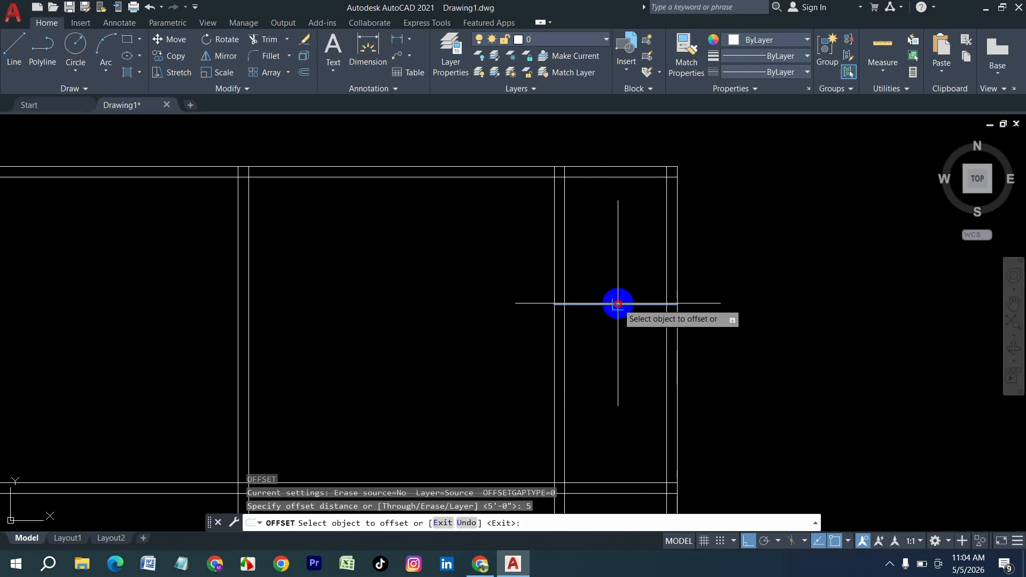
pyautogui.click(616, 309)
pyautogui.scroll(-4, 559, 326)
pyautogui.press('Return')
# Offset the lower face of the narrow bay's cross wall 11' downward
pyautogui.press('Return')
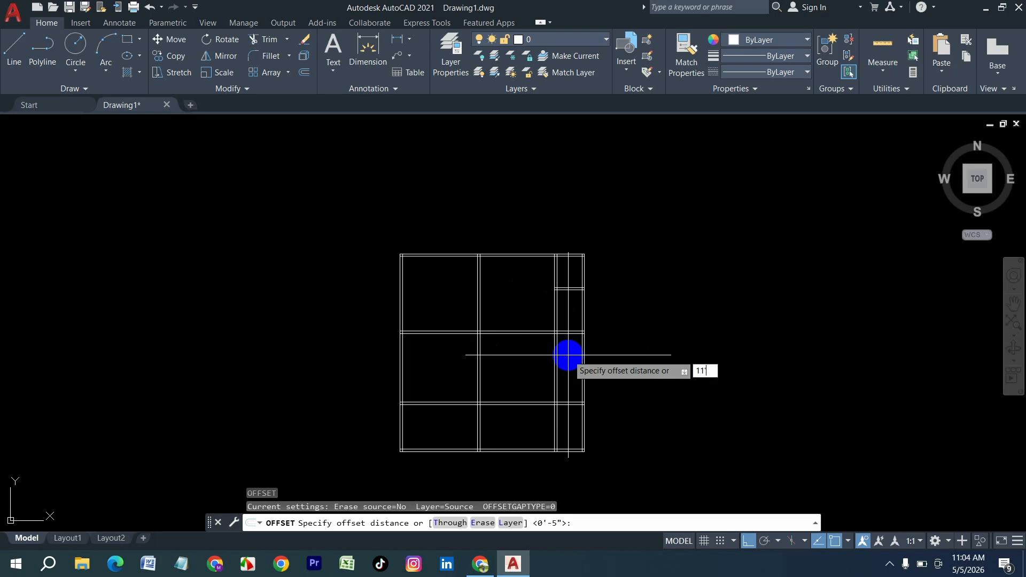
pyautogui.write("11'")
pyautogui.press('Return')
pyautogui.scroll(5, 569, 312)
pyautogui.click(572, 262)
pyautogui.click(566, 391)
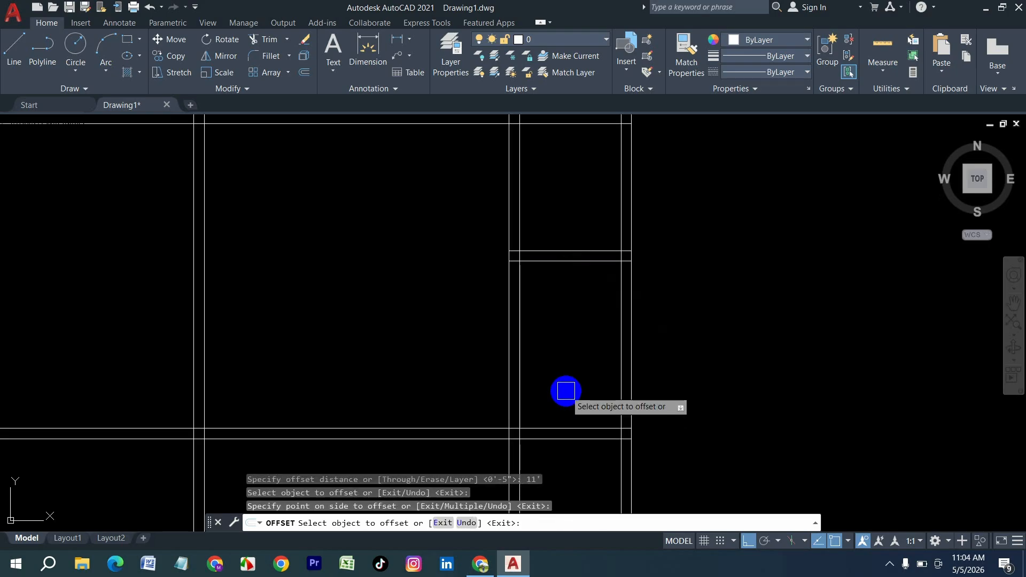
pyautogui.press('Return')
# Offset the new short line in the narrow bay 5" downward to form its lower cross wall
pyautogui.press('Return')
pyautogui.scroll(-5, 558, 396)
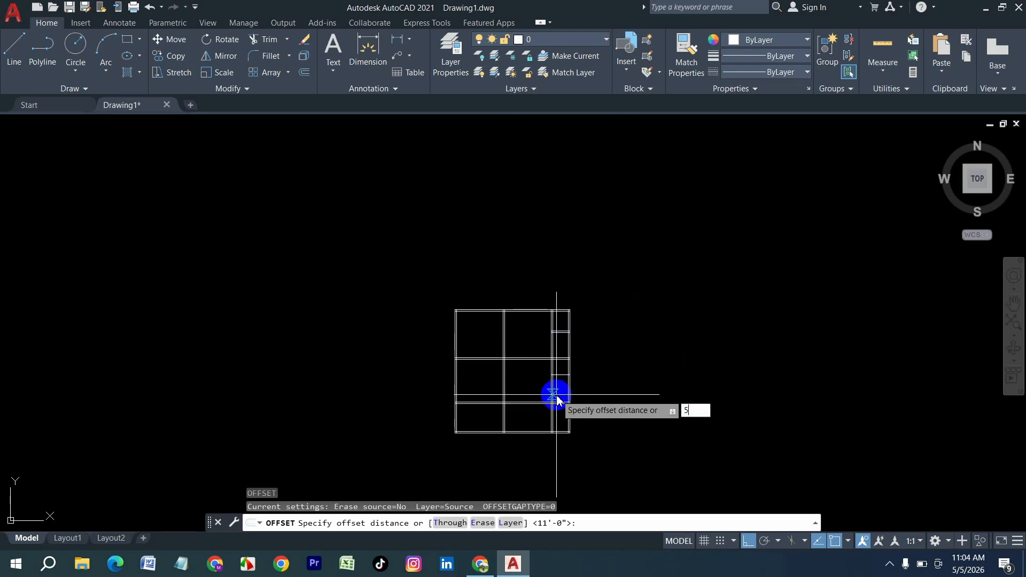
pyautogui.write('5')
pyautogui.press('Return')
pyautogui.scroll(5, 556, 397)
pyautogui.click(566, 343)
pyautogui.click(577, 376)
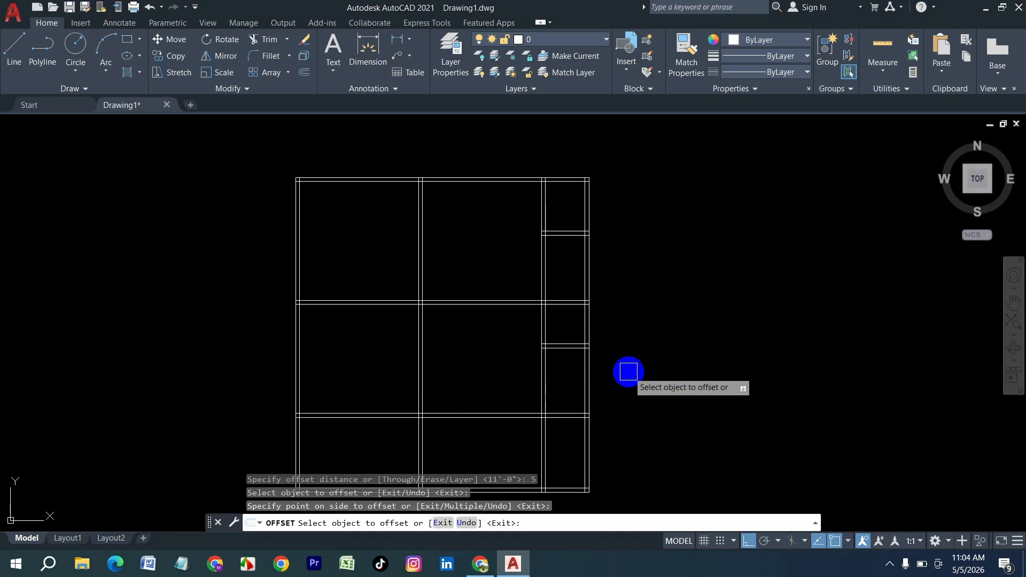
pyautogui.press('Escape')
pyautogui.press('Escape')
# Trim the right wall between the narrow bay's lower cross wall and the lowest row, and the horizontal partition crossing the bay
pyautogui.press('Return')
pyautogui.press('Return')
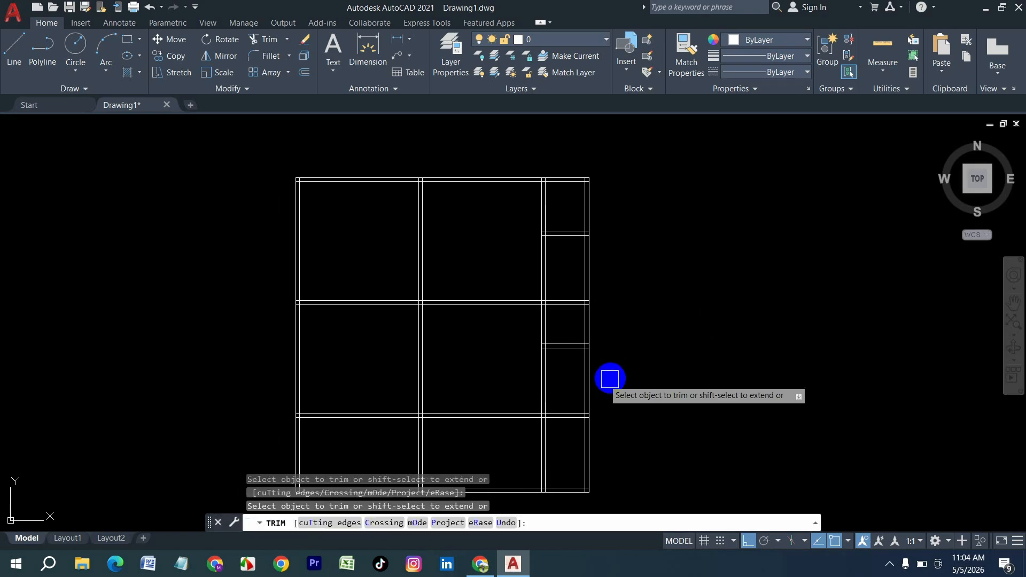
pyautogui.click(610, 378)
pyautogui.click(573, 376)
pyautogui.click(565, 316)
pyautogui.click(565, 289)
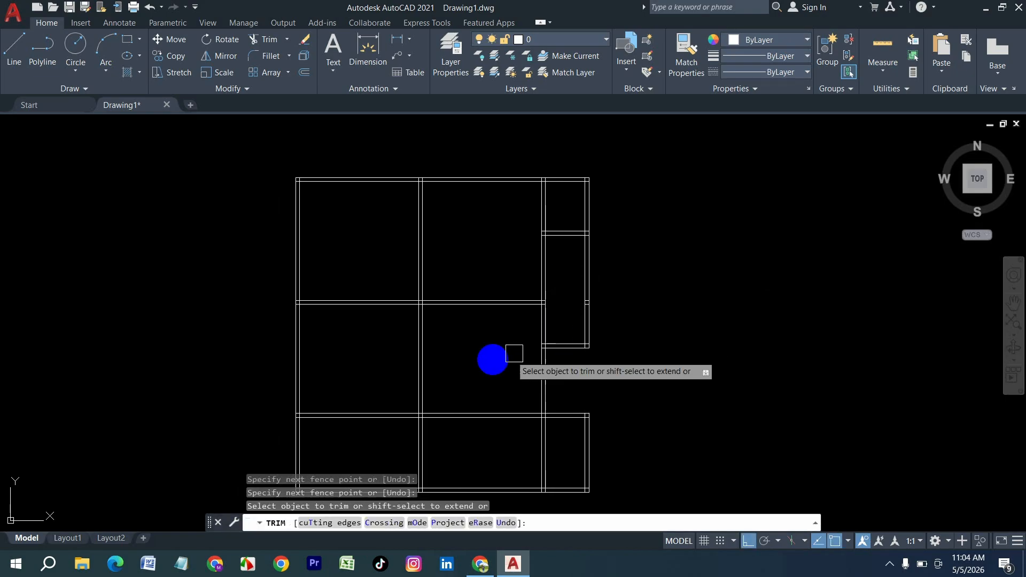
# Trim the first vertical partition out of the middle row and the second vertical partition out of the lowest row
pyautogui.click(473, 359)
pyautogui.click(345, 357)
pyautogui.scroll(-2, 464, 279)
pyautogui.scroll(4, 475, 399)
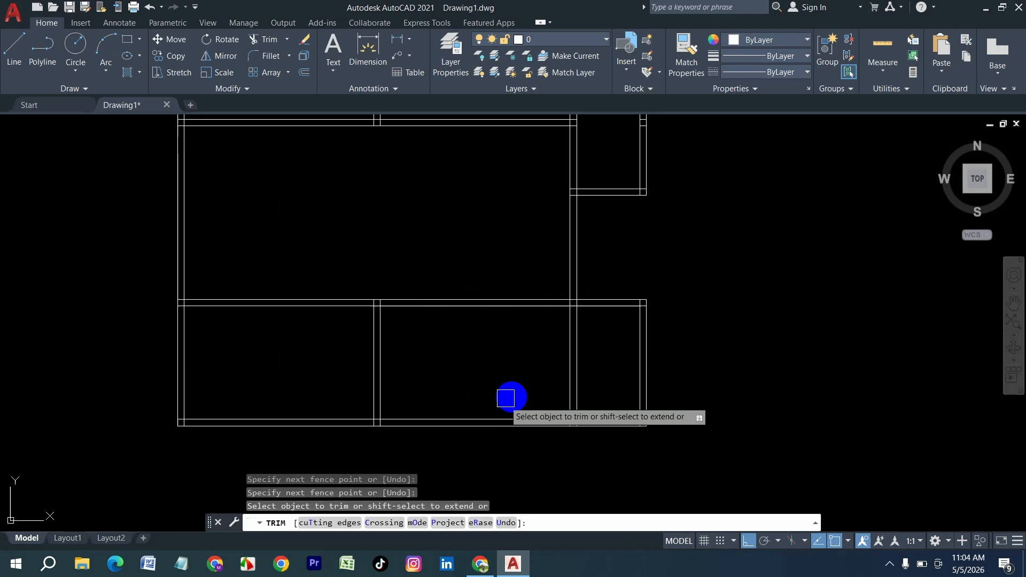
pyautogui.click(589, 364)
pyautogui.click(517, 371)
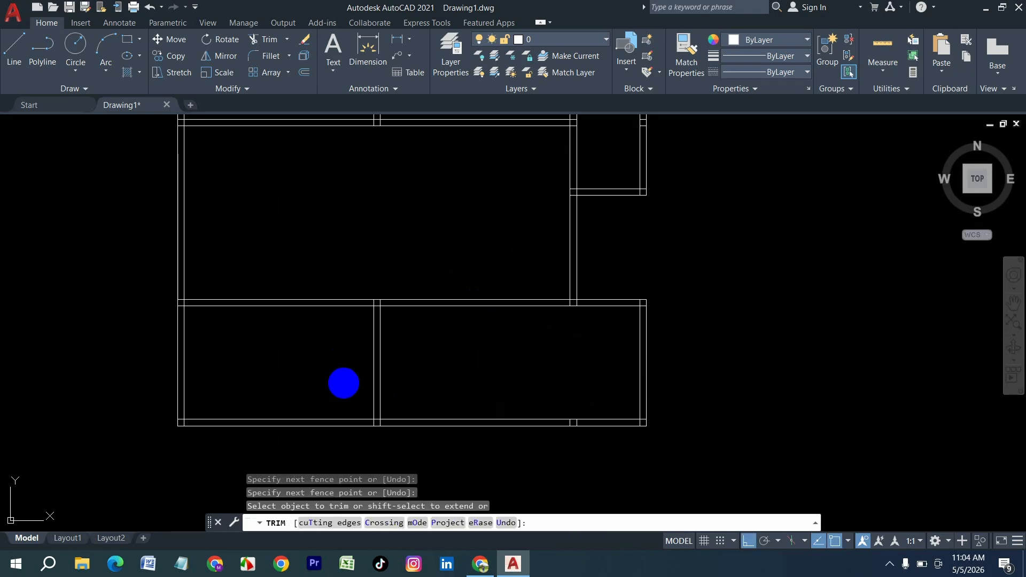
# Draw a vertical line along the left wall's inner face from the lowest row's top wall to the bottom wall
pyautogui.press('Escape')
pyautogui.write('l')
pyautogui.press('Return')
pyautogui.scroll(2, 182, 299)
pyautogui.click(188, 293)
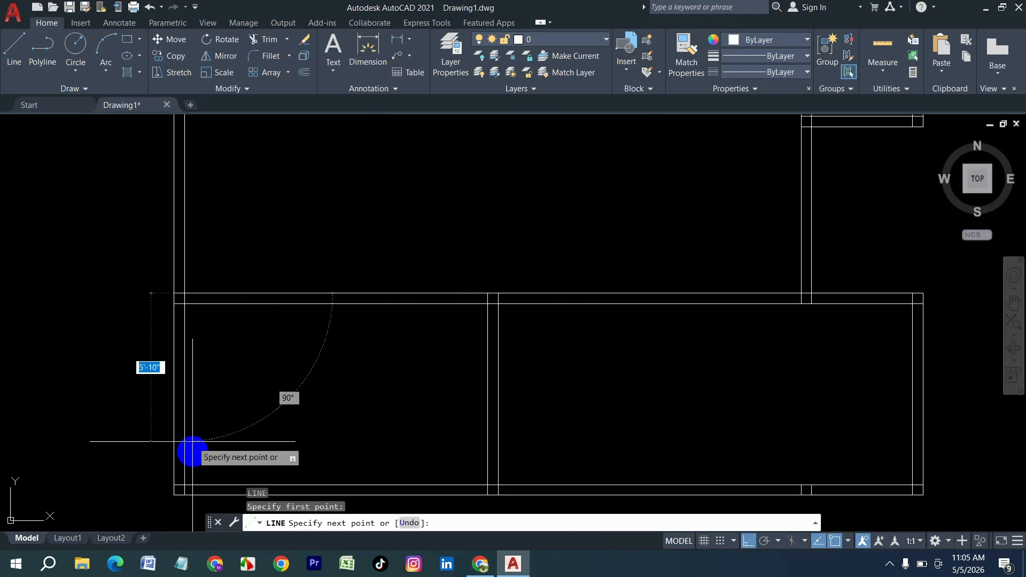
pyautogui.click(190, 489)
pyautogui.press('Return')
# Offset the lowest row's left inner wall line 7' to the right
pyautogui.write('o')
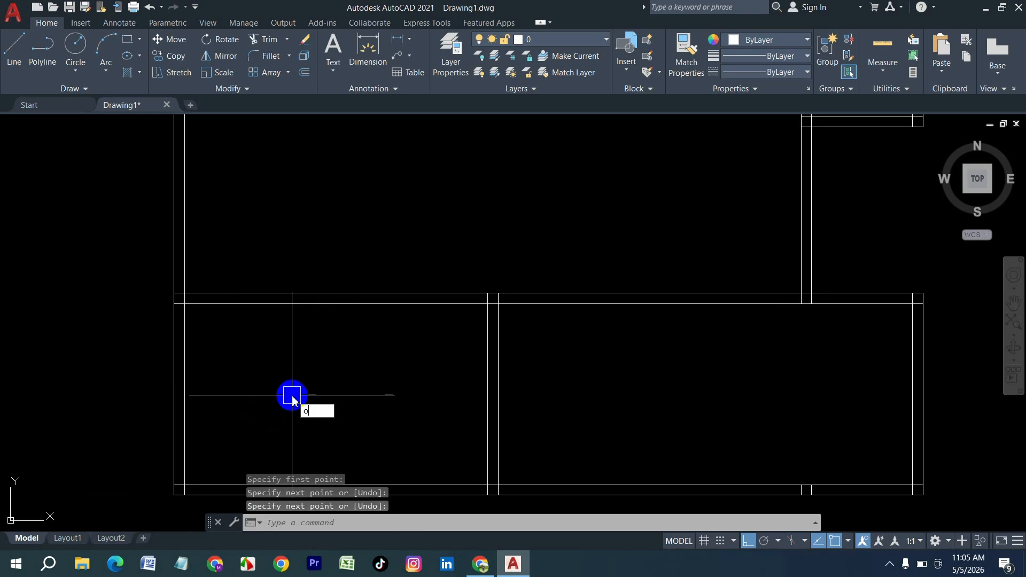
pyautogui.press('Return')
pyautogui.write('7')
pyautogui.press('Return')
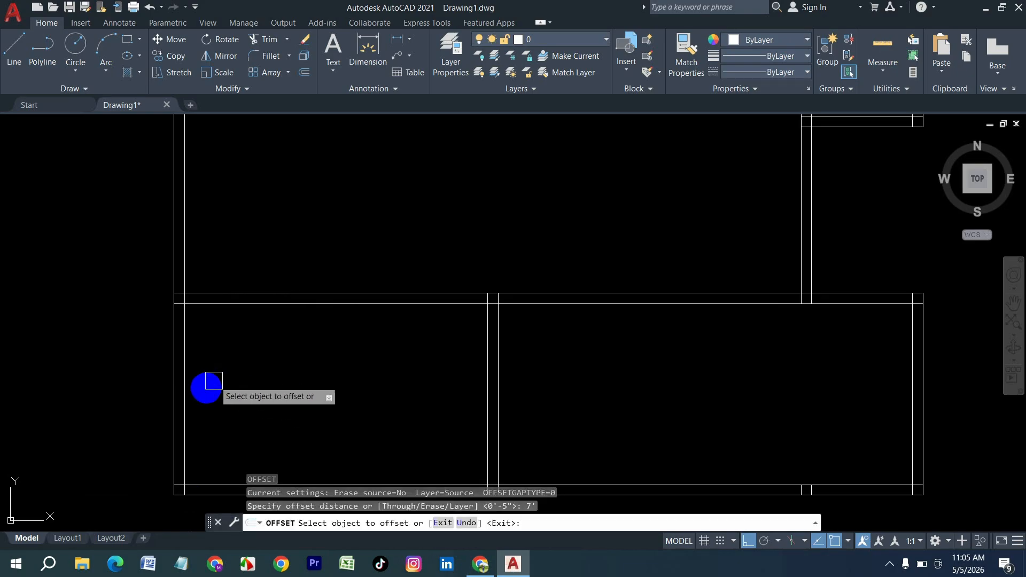
pyautogui.click(194, 394)
pyautogui.click(383, 395)
pyautogui.press('Return')
# Offset the new vertical line in the lowest row 5" to the right to form a partition wall
pyautogui.press('Return')
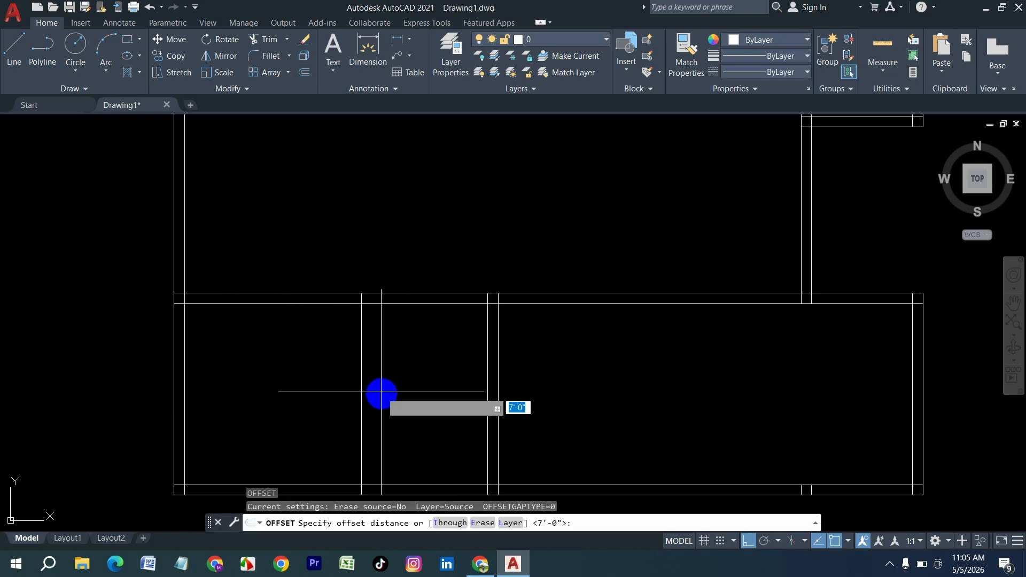
pyautogui.write('5')
pyautogui.press('Return')
pyautogui.click(362, 398)
pyautogui.click(599, 386)
pyautogui.press('Escape')
pyautogui.press('Escape')
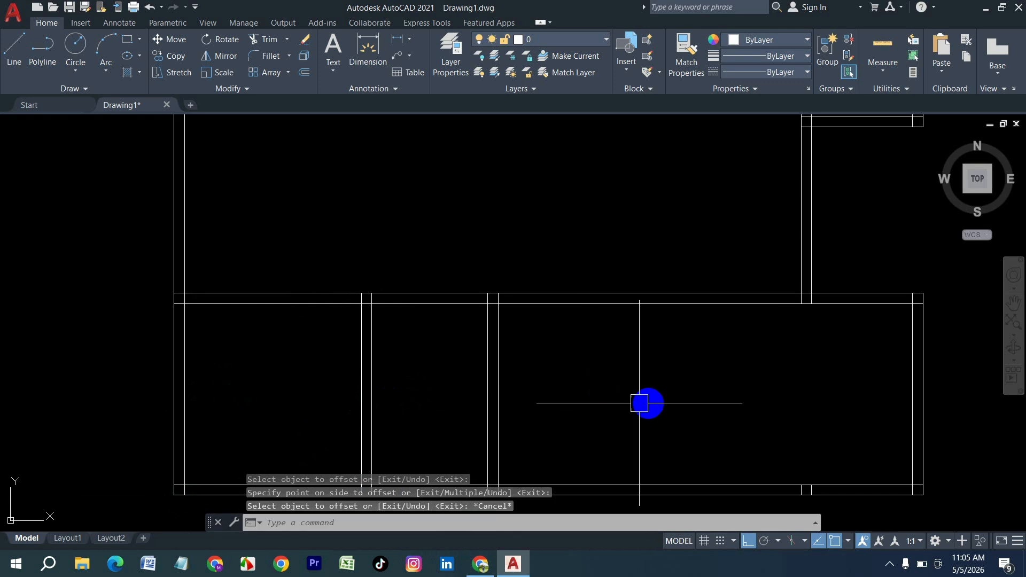
# Offset the right face of the original first partition in the lowest row 16' to the right
pyautogui.press('Return')
pyautogui.write('1')
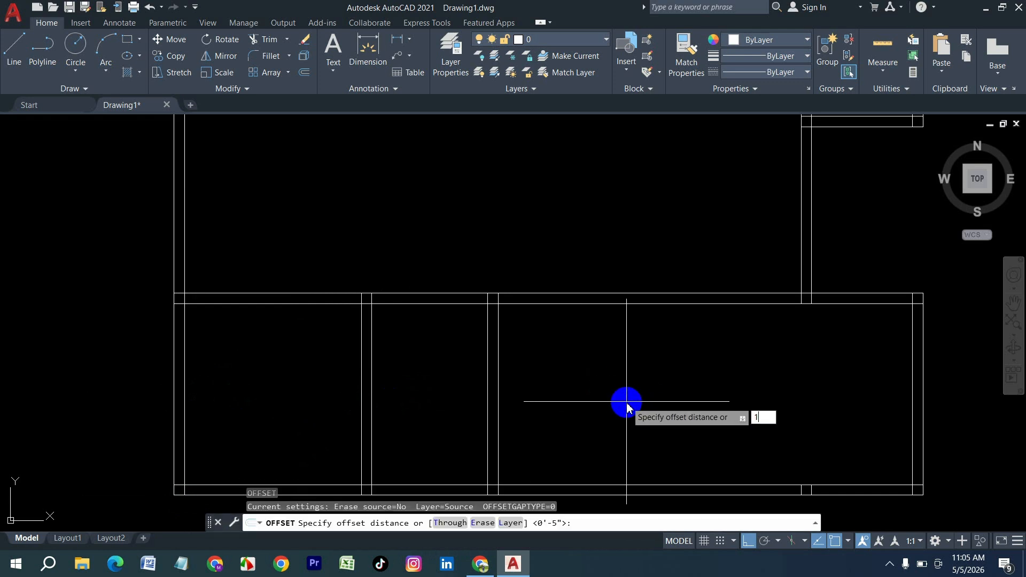
pyautogui.write("6'")
pyautogui.press('Return')
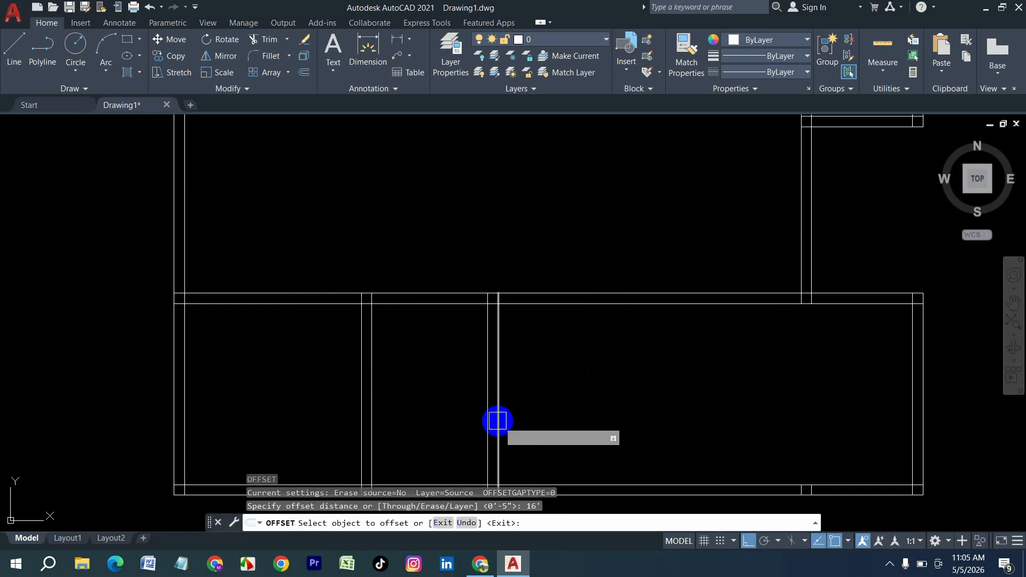
pyautogui.click(497, 422)
pyautogui.click(755, 396)
pyautogui.press('Return')
pyautogui.press('Return')
pyautogui.press('Escape')
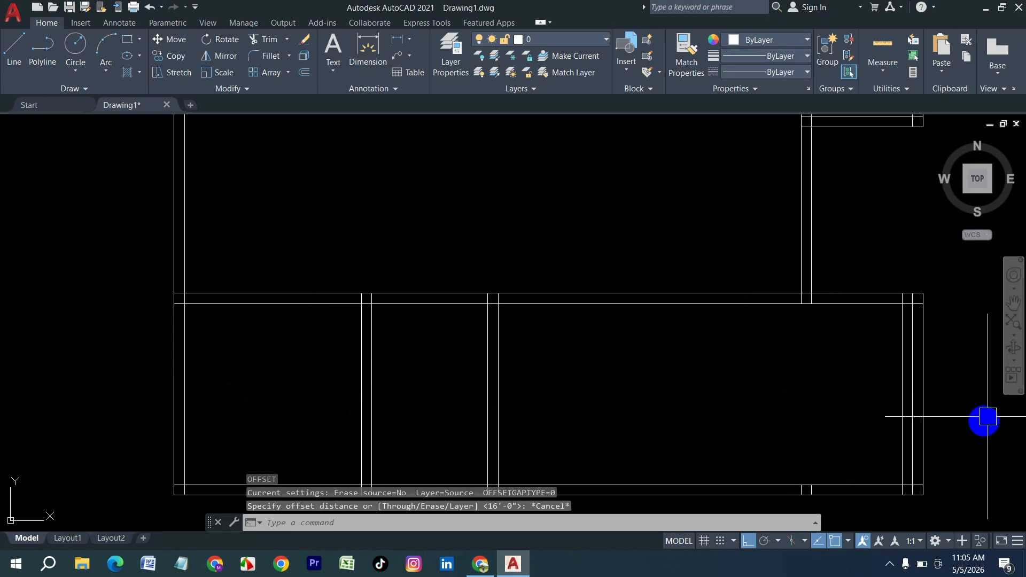
# Erase the outermost right vertical line of the lowest row
pyautogui.scroll(2, 923, 470)
pyautogui.click(918, 423)
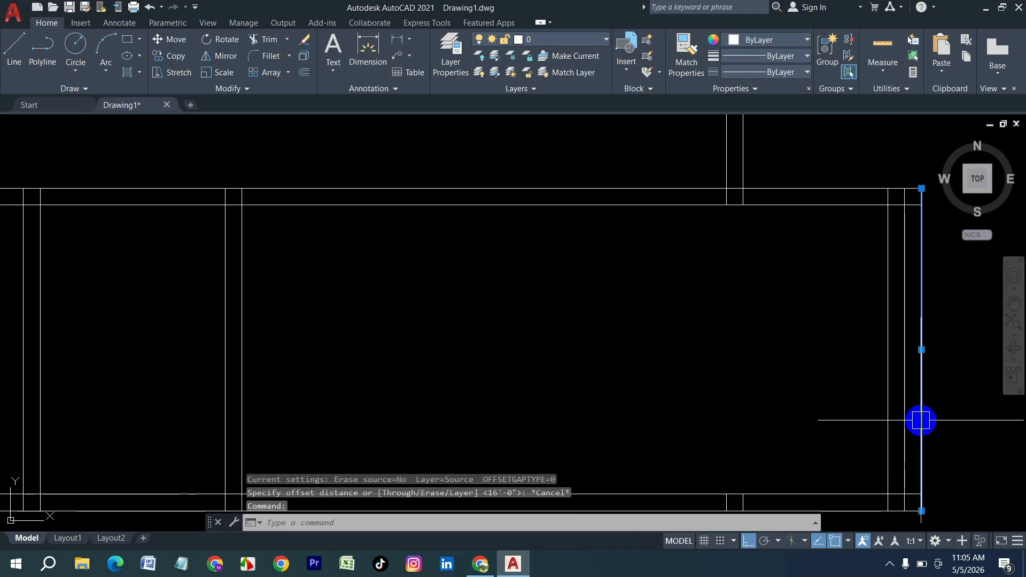
pyautogui.press('Delete')
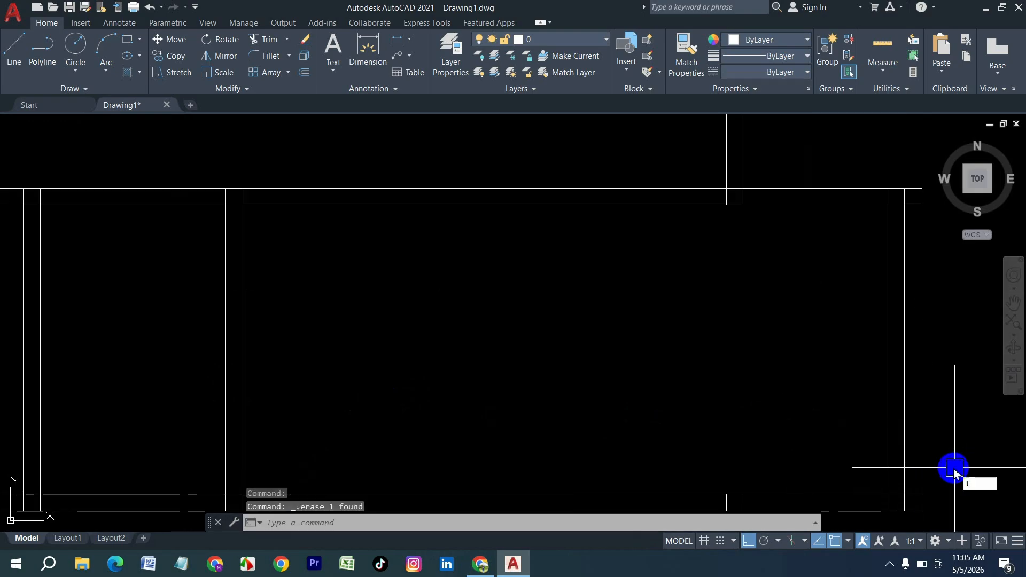
# Trim the overhanging ends of the lowest row's bottom and top wall lines beyond the remaining right wall
pyautogui.press('Return')
pyautogui.press('Return')
pyautogui.scroll(-2, 711, 356)
pyautogui.scroll(4, 830, 422)
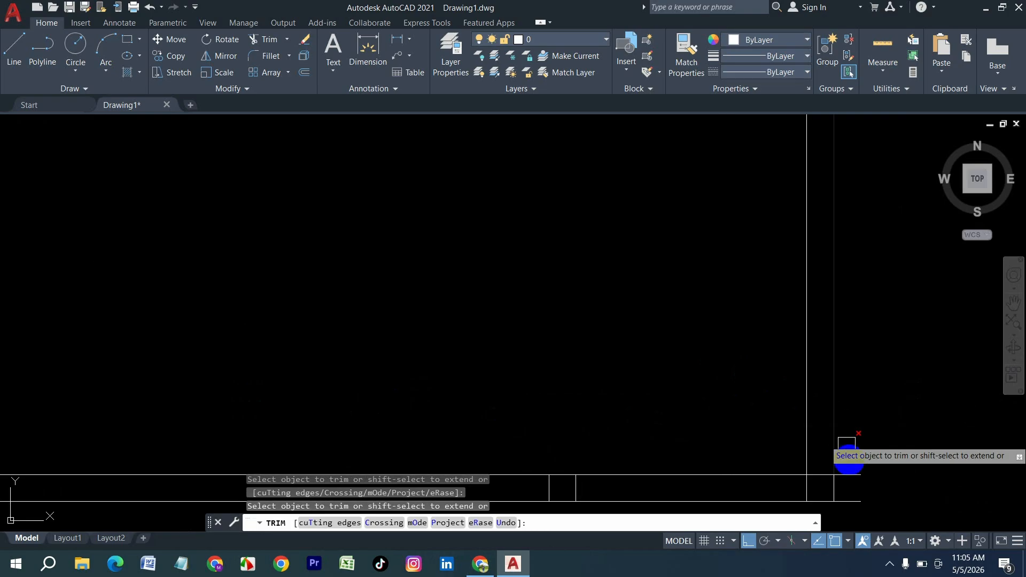
pyautogui.click(852, 512)
pyautogui.click(843, 464)
pyautogui.scroll(-3, 843, 472)
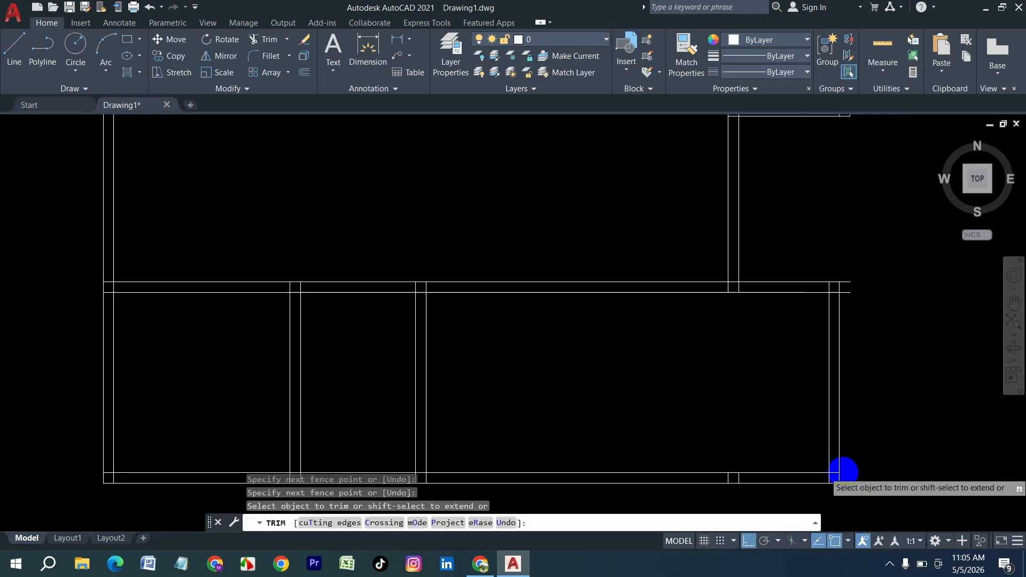
pyautogui.scroll(4, 848, 355)
pyautogui.click(838, 323)
pyautogui.click(843, 402)
pyautogui.scroll(-3, 745, 237)
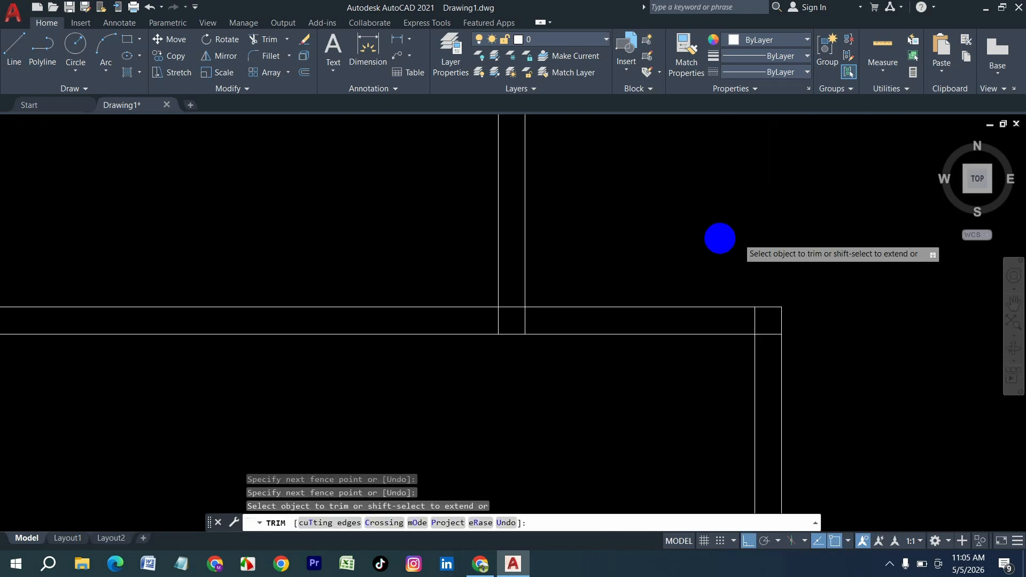
pyautogui.press('Escape')
pyautogui.press('Escape')
# Offset the inner face of the lowest row's right wall 4' to the left
pyautogui.press('Return')
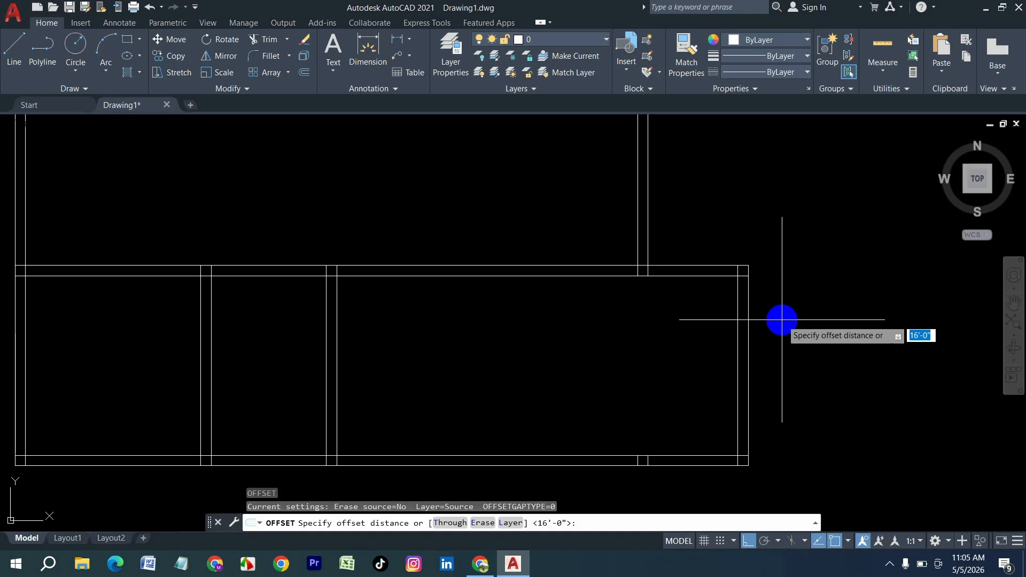
pyautogui.write("4'")
pyautogui.press('Return')
pyautogui.click(736, 335)
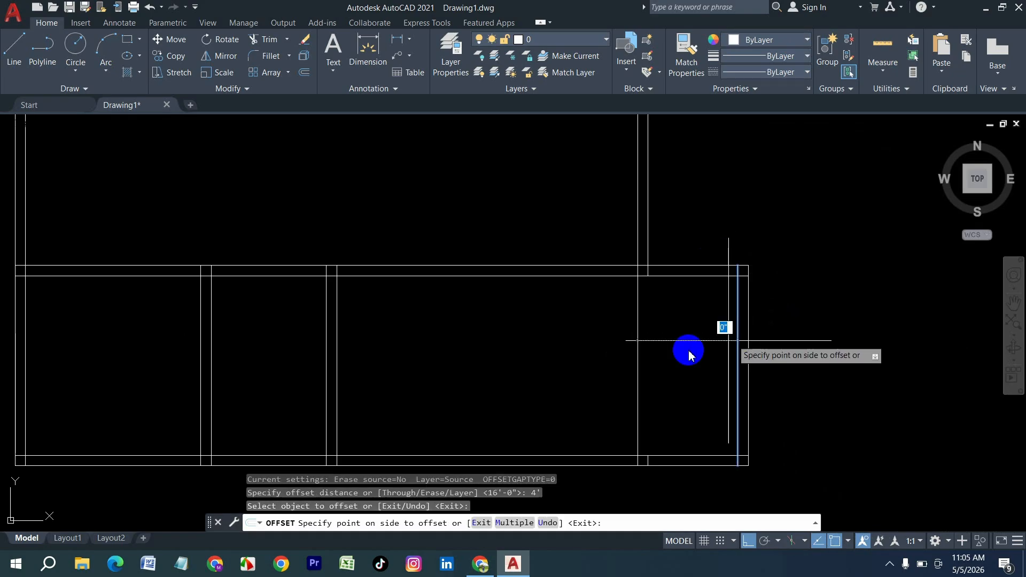
pyautogui.click(642, 355)
pyautogui.press('Return')
# Offset the new vertical line 10" to the left nine times with the Multiple option to form stair treads
pyautogui.press('Return')
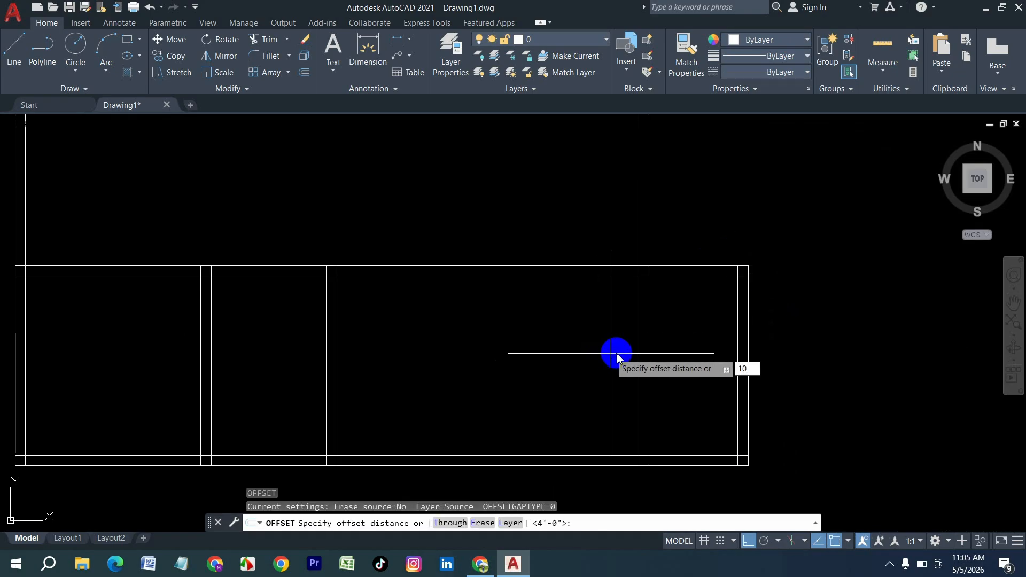
pyautogui.write('10')
pyautogui.press('Return')
pyautogui.click(639, 357)
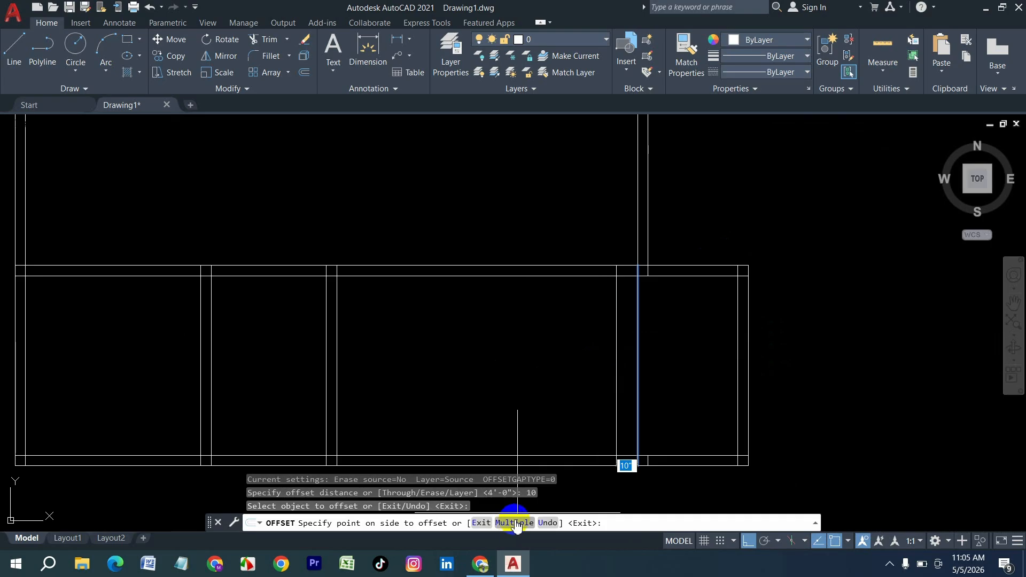
pyautogui.click(517, 524)
pyautogui.click(436, 354)
pyautogui.click(368, 354)
pyautogui.click(300, 354)
pyautogui.click(262, 355)
pyautogui.click(236, 358)
pyautogui.click(213, 360)
pyautogui.click(184, 360)
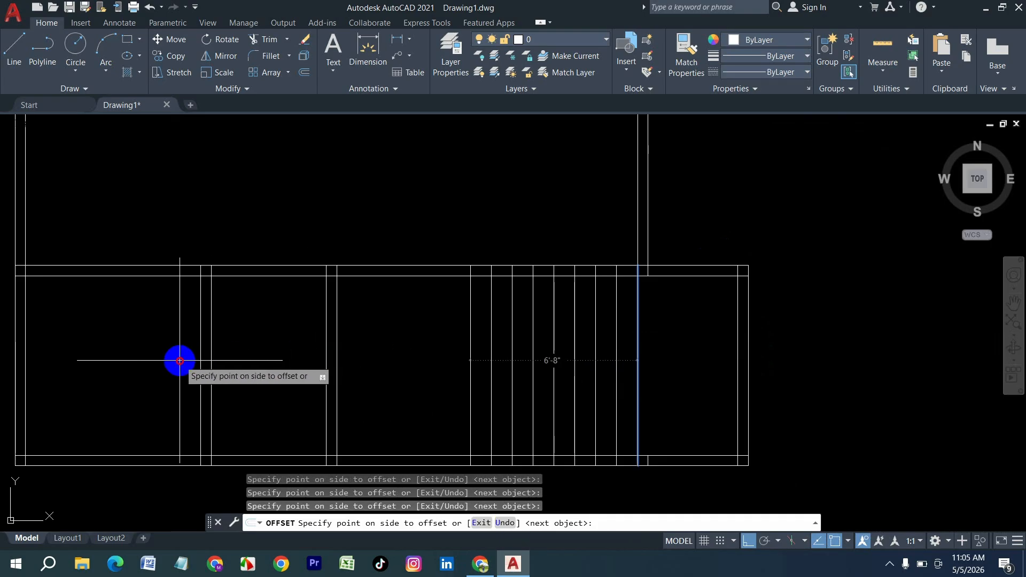
pyautogui.click(179, 368)
pyautogui.press('Escape')
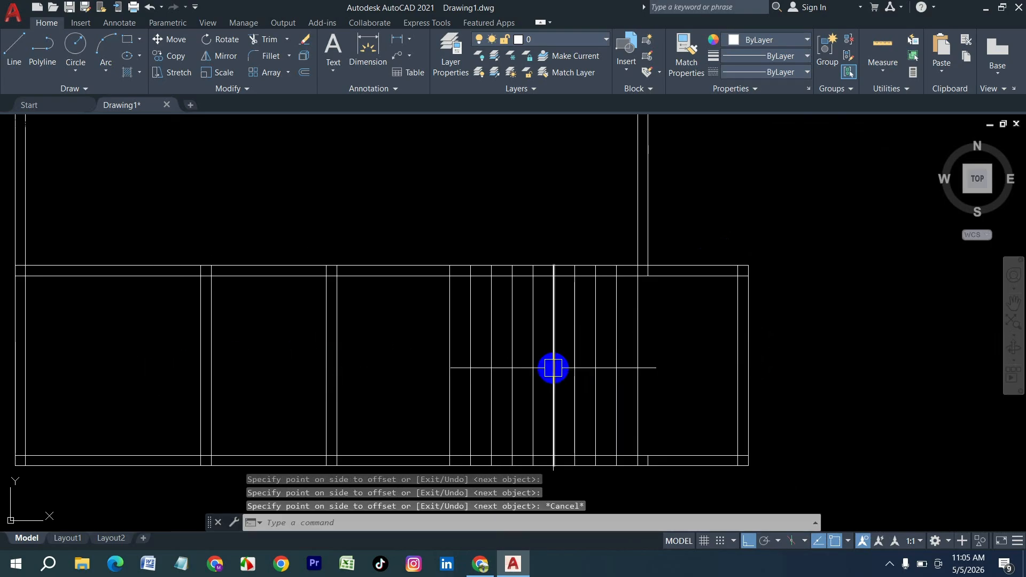
# Draw a horizontal line across the middle of the stair treads, from the leftmost to the rightmost tread line
pyautogui.write('l')
pyautogui.press('Return')
pyautogui.click(450, 366)
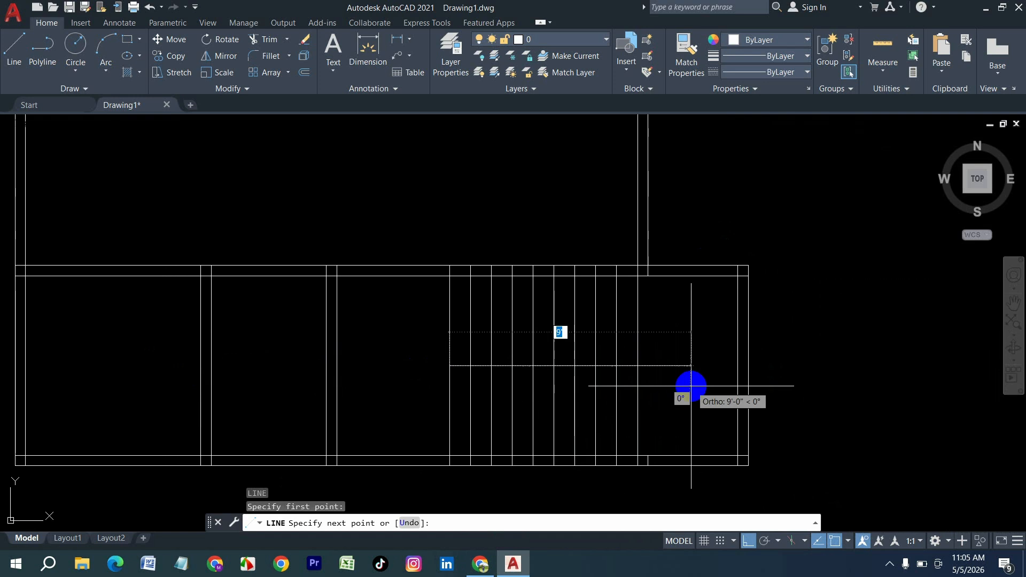
pyautogui.click(637, 366)
pyautogui.press('Return')
# Set the object color to Red and draw a 10" by 10" column square to the right of the floor plan
pyautogui.scroll(-4, 552, 394)
pyautogui.scroll(2, 545, 261)
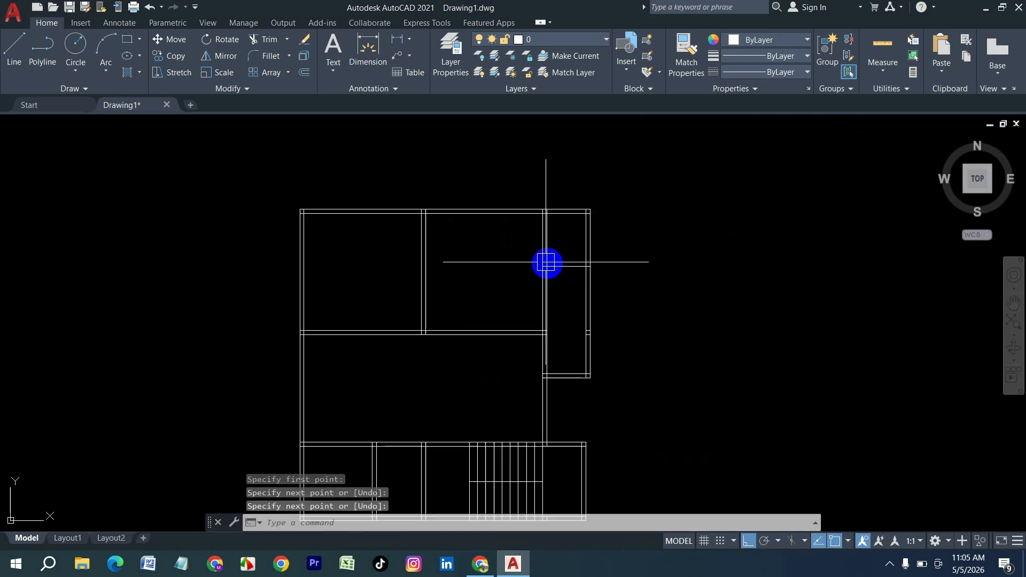
pyautogui.click(761, 43)
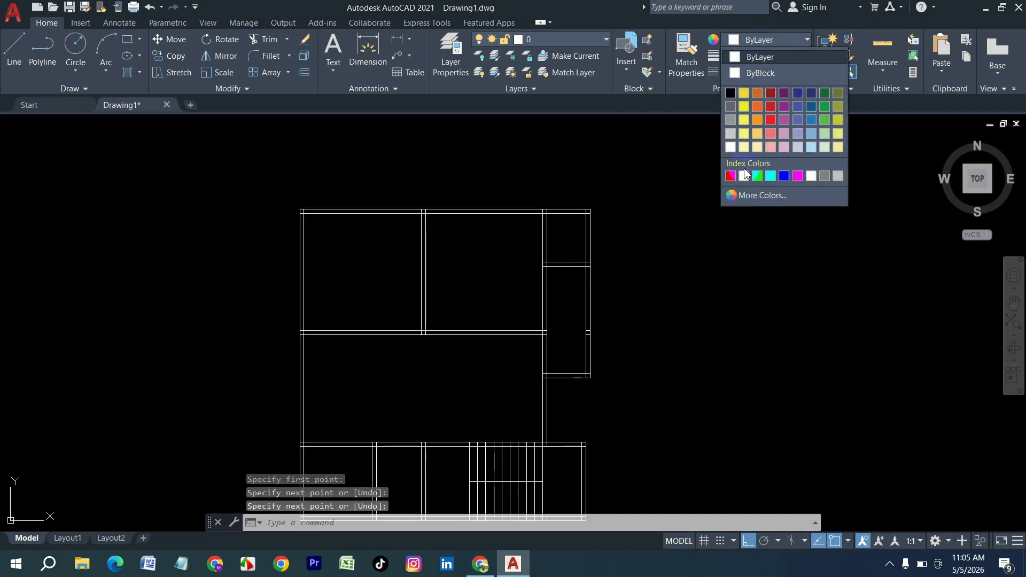
pyautogui.click(719, 176)
pyautogui.write('re')
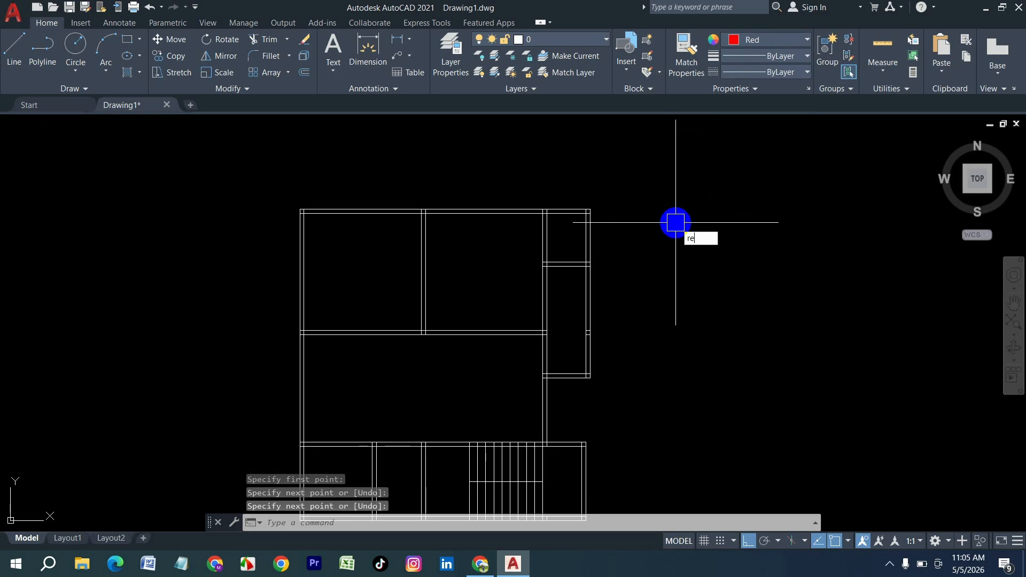
pyautogui.click(679, 209)
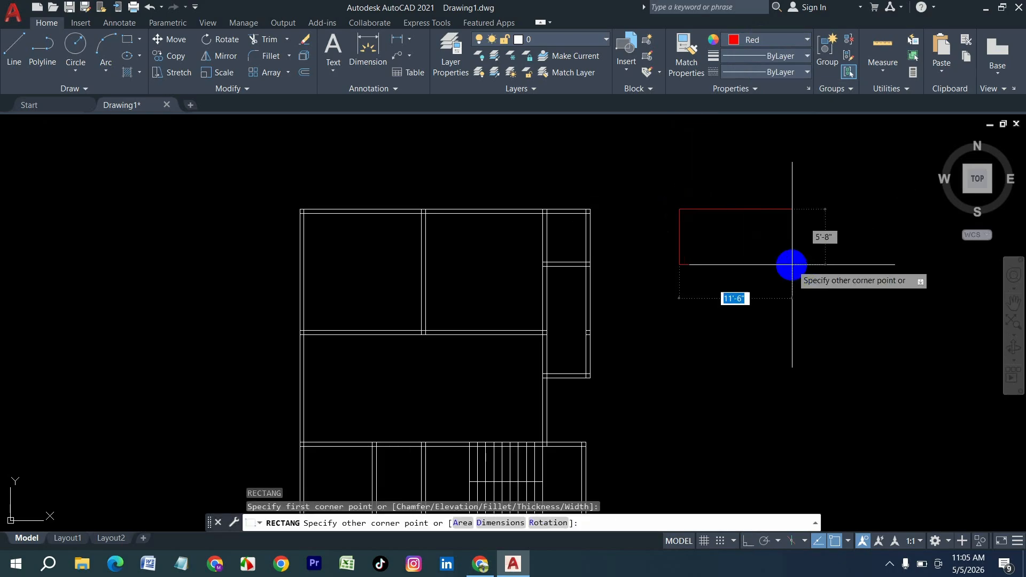
pyautogui.write('10')
pyautogui.press('Tab')
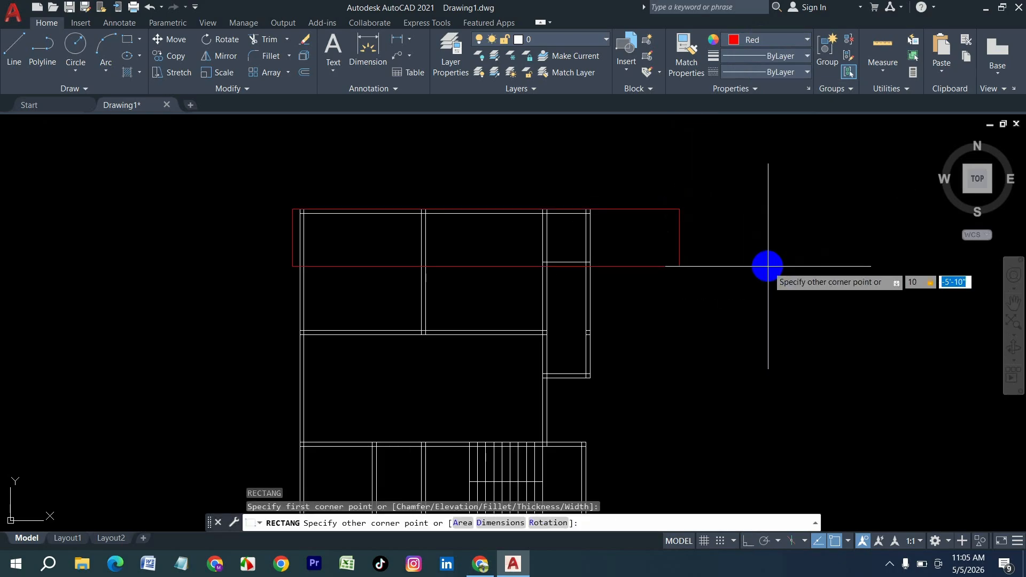
pyautogui.write('10')
pyautogui.press('Return')
# Copy the red column square by its upper-left corner to the plan's top-left outer corner
pyautogui.click(738, 229)
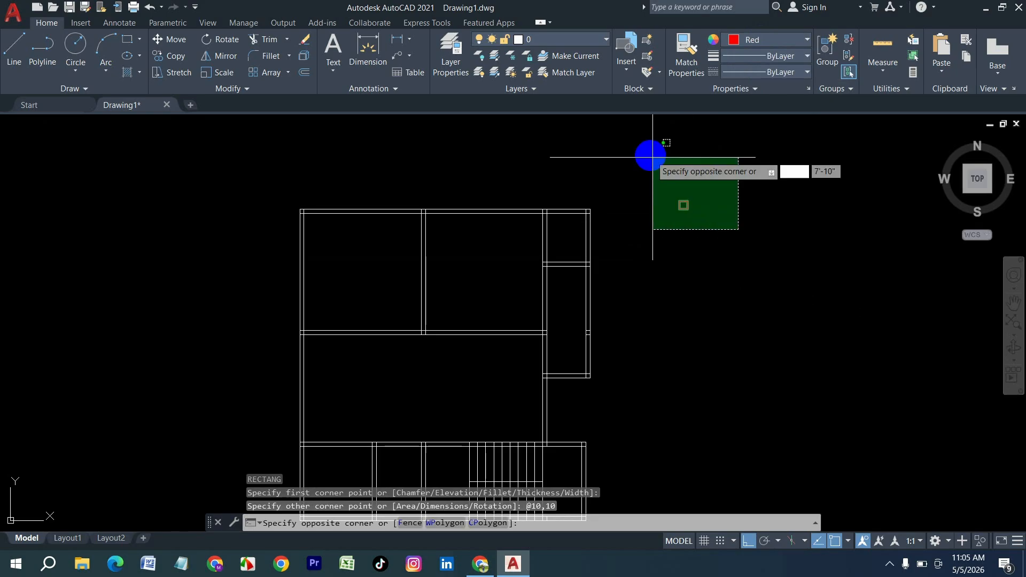
pyautogui.click(656, 165)
pyautogui.write('cp')
pyautogui.press('Return')
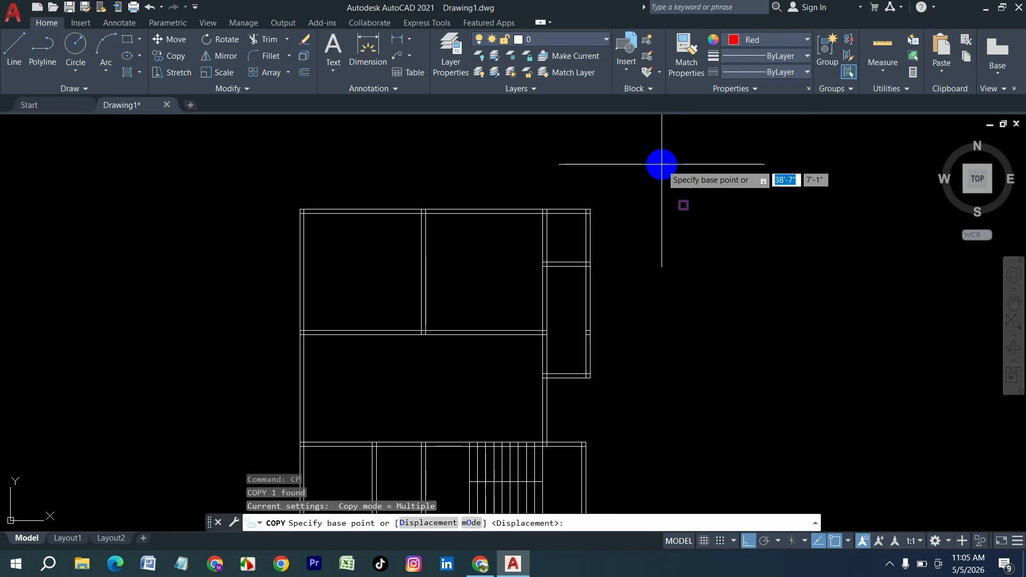
pyautogui.scroll(5, 684, 193)
pyautogui.click(727, 260)
pyautogui.scroll(-3, 733, 222)
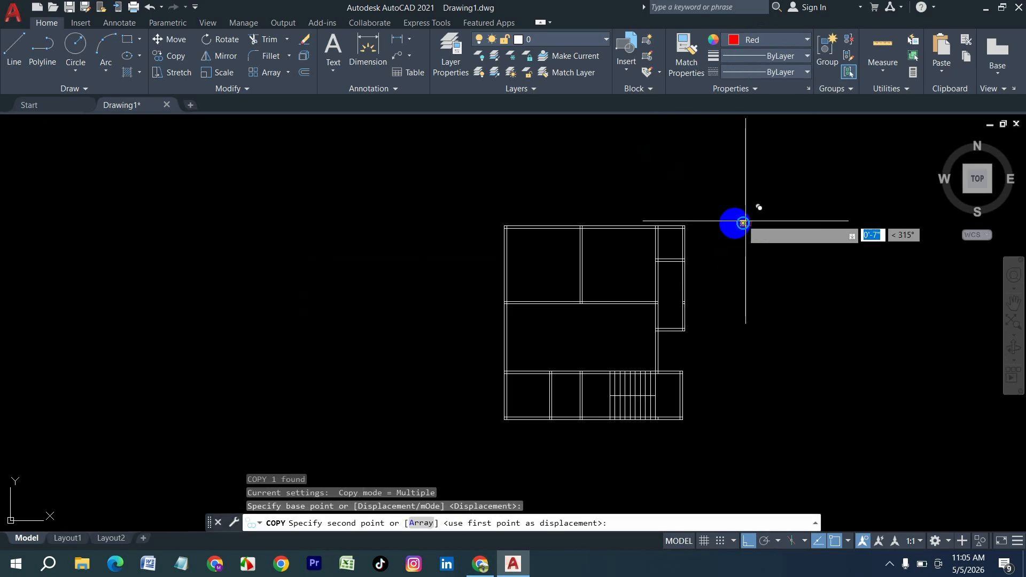
pyautogui.scroll(5, 468, 233)
pyautogui.click(563, 208)
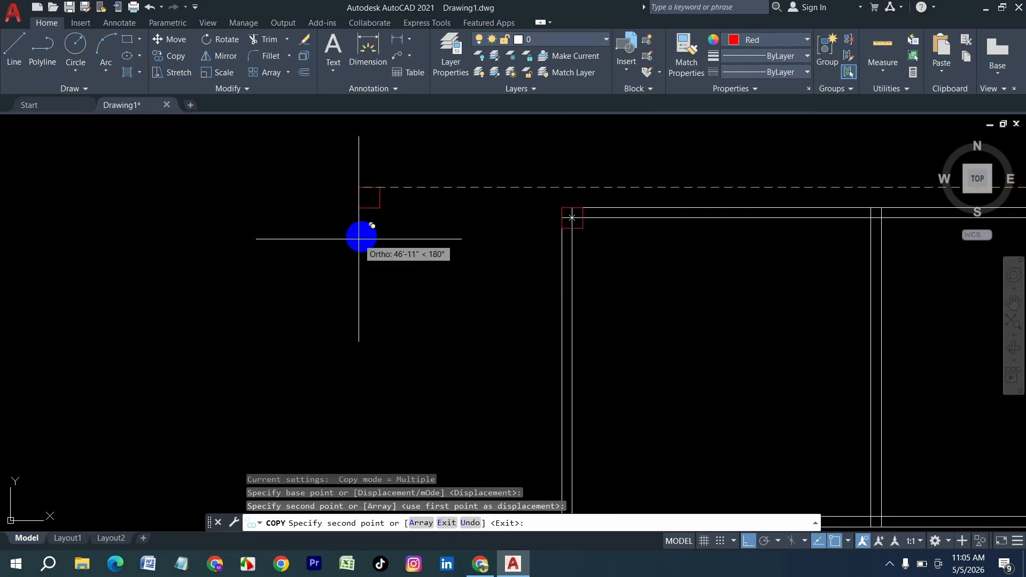
# Place further column copies along the top wall at the middle partition and at the right partition
pyautogui.scroll(-3, 361, 238)
pyautogui.scroll(2, 527, 224)
pyautogui.scroll(4, 422, 249)
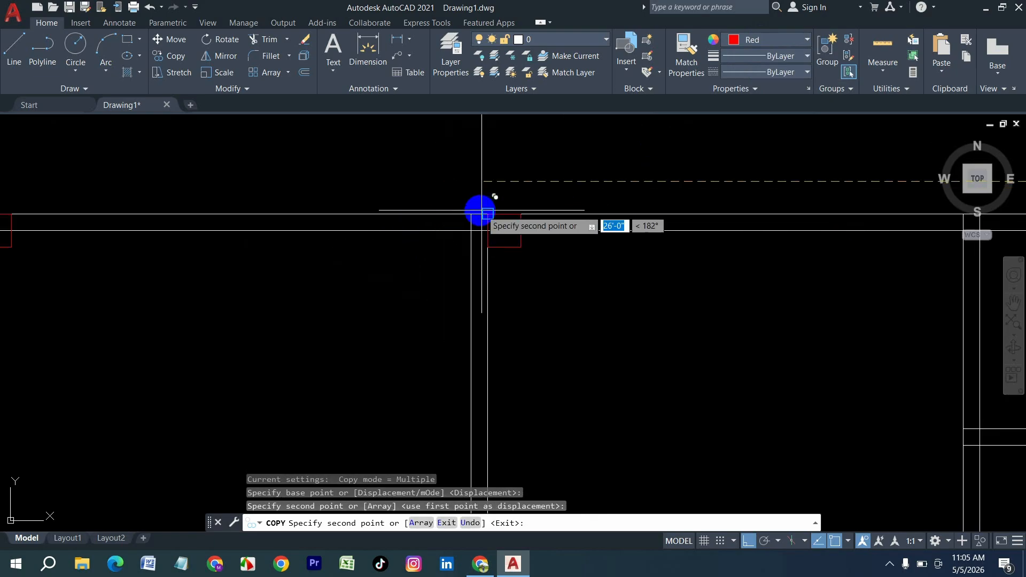
pyautogui.click(469, 215)
pyautogui.scroll(-4, 404, 235)
pyautogui.scroll(4, 623, 231)
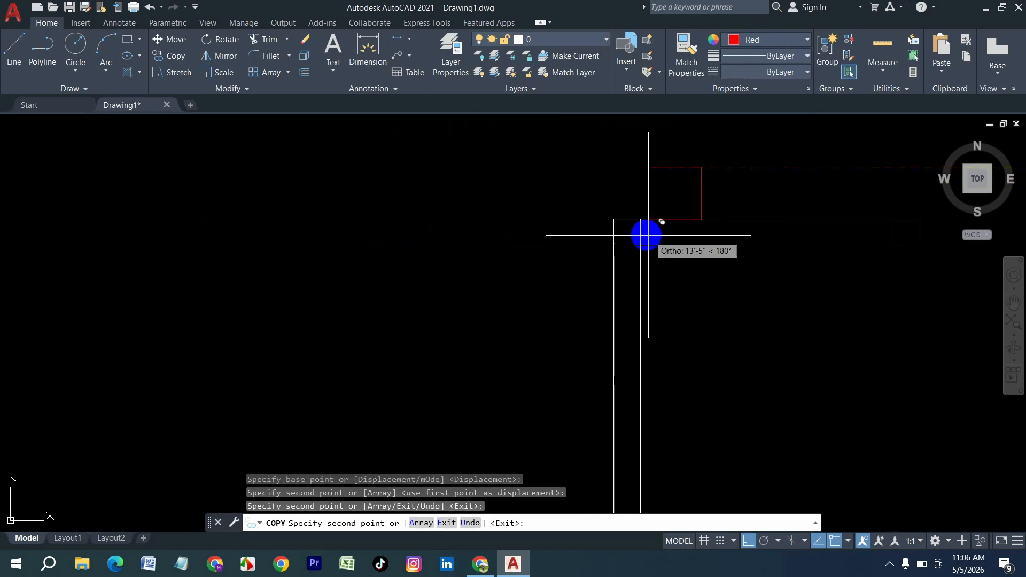
pyautogui.click(614, 220)
pyautogui.press('Escape')
# Copy the three top-wall columns from their lower-left corner down to the horizontal wall below the upper rooms
pyautogui.click(667, 272)
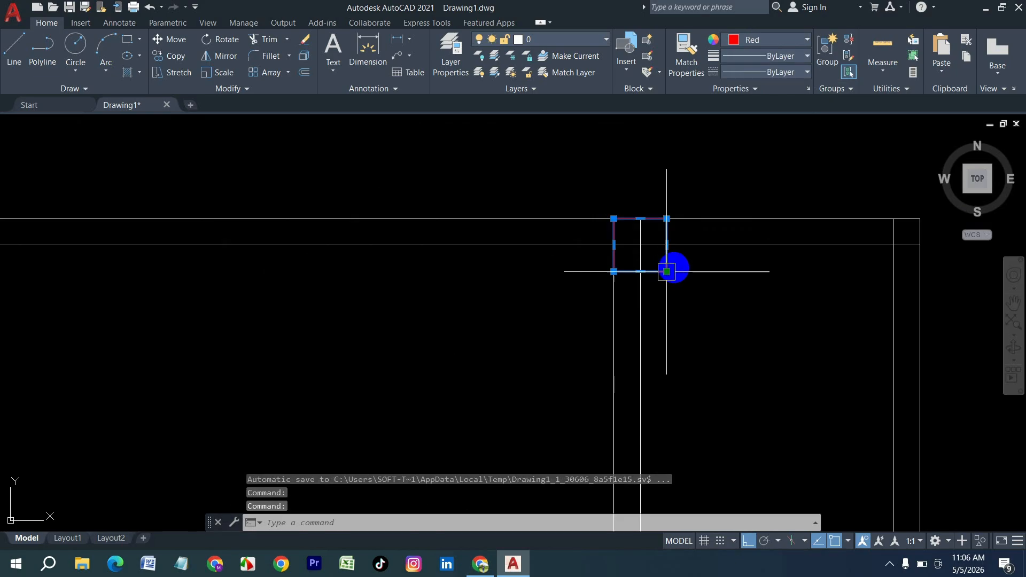
pyautogui.scroll(-6, 569, 207)
pyautogui.scroll(4, 413, 231)
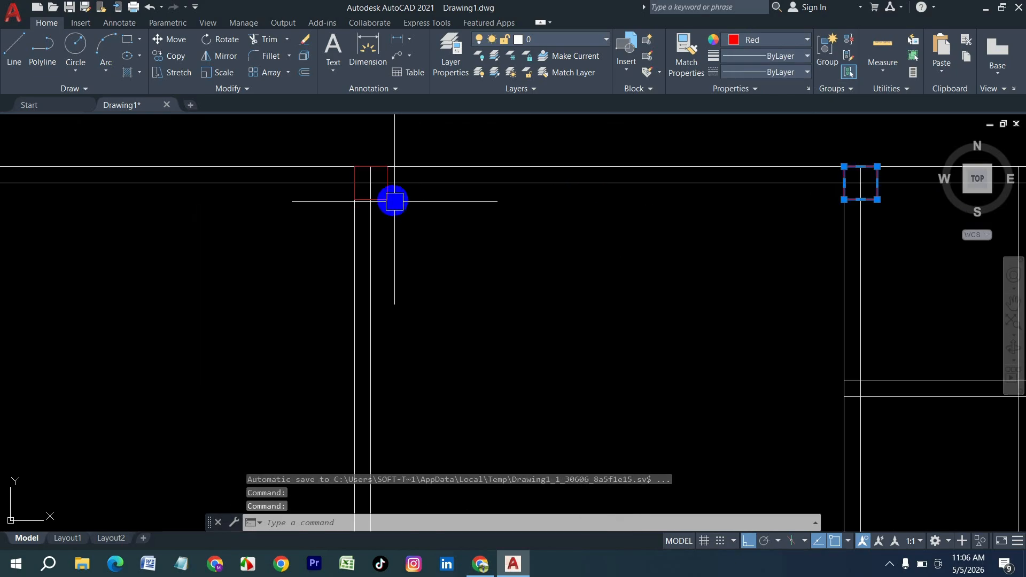
pyautogui.click(394, 201)
pyautogui.scroll(-2, 484, 215)
pyautogui.click(126, 205)
pyautogui.scroll(2, 128, 203)
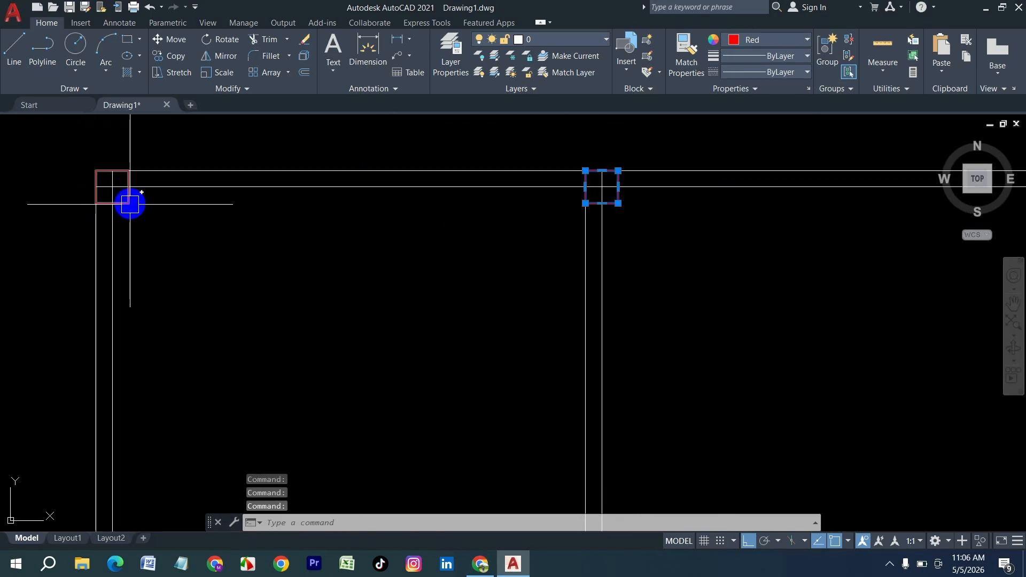
pyautogui.write('p')
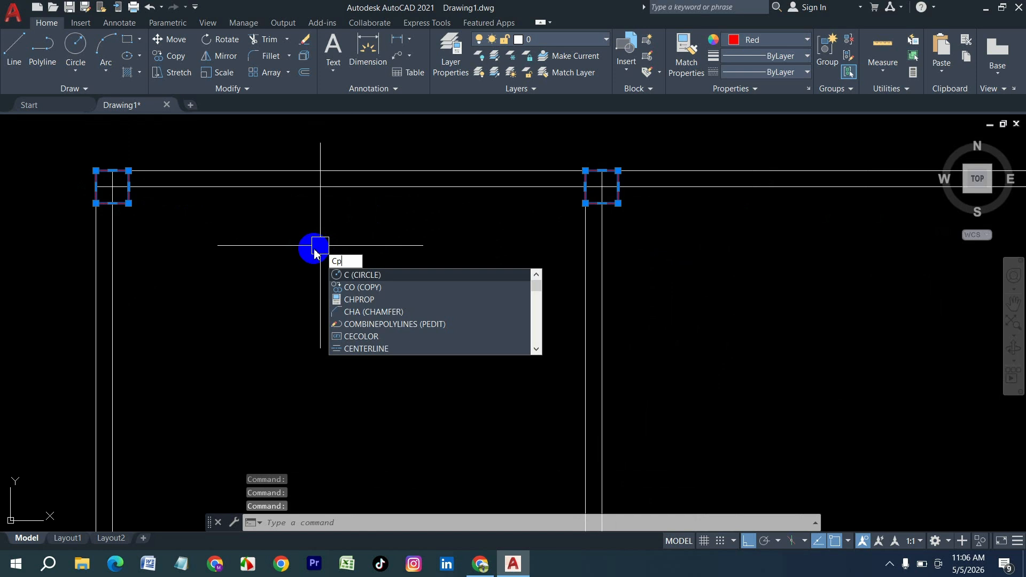
pyautogui.press('Return')
pyautogui.click(95, 203)
pyautogui.scroll(-5, 110, 133)
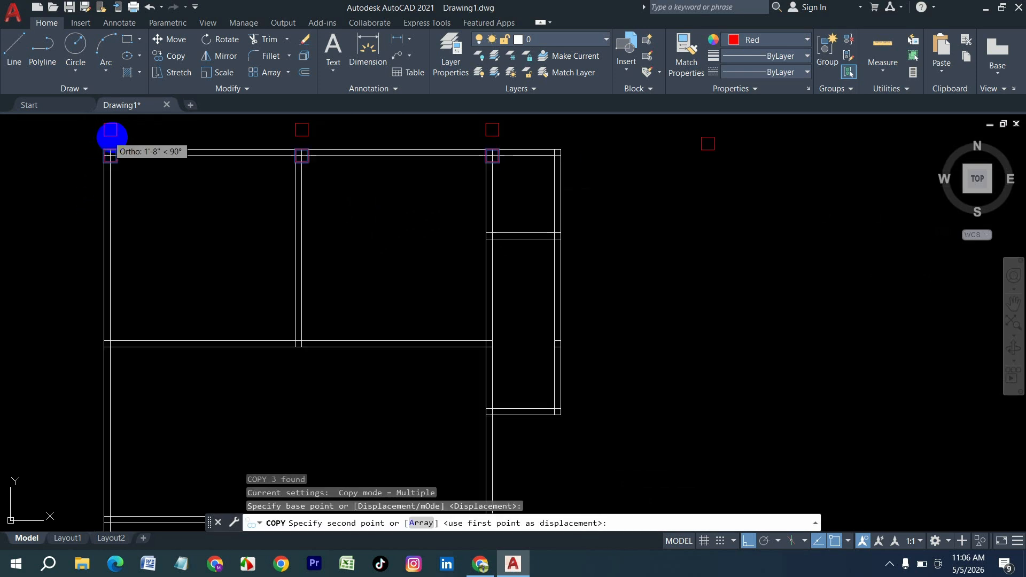
pyautogui.scroll(6, 142, 238)
pyautogui.click(138, 237)
# Place two more copies of the three-column set on the lowest row's top wall and bottom wall
pyautogui.scroll(-5, 169, 174)
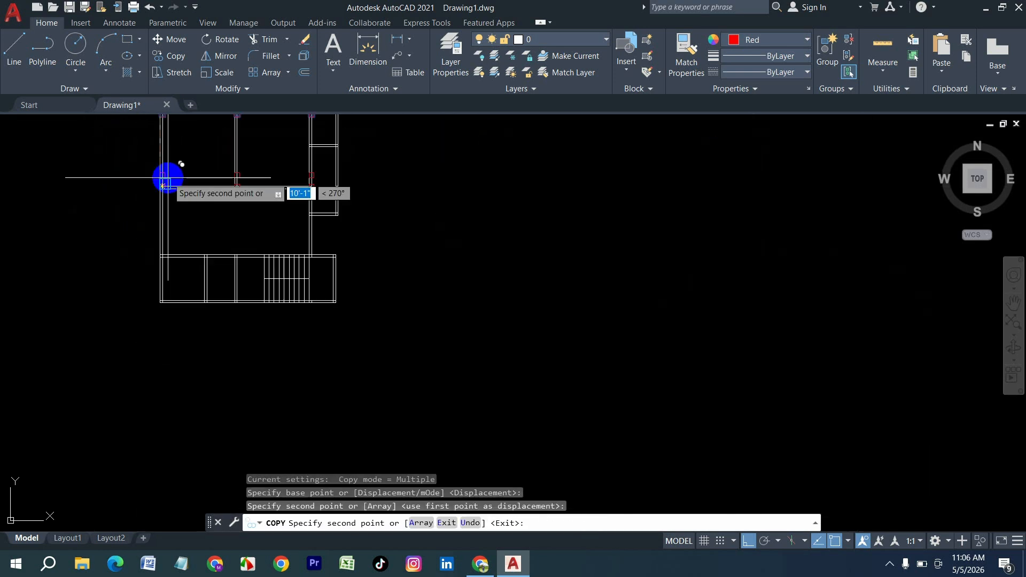
pyautogui.scroll(5, 146, 252)
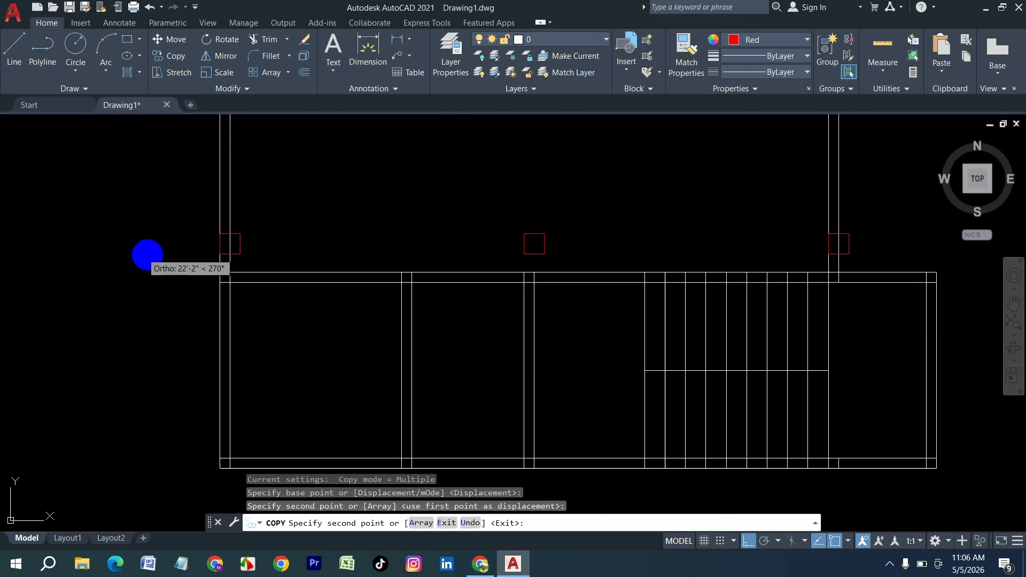
pyautogui.click(218, 284)
pyautogui.scroll(-4, 223, 259)
pyautogui.scroll(4, 214, 348)
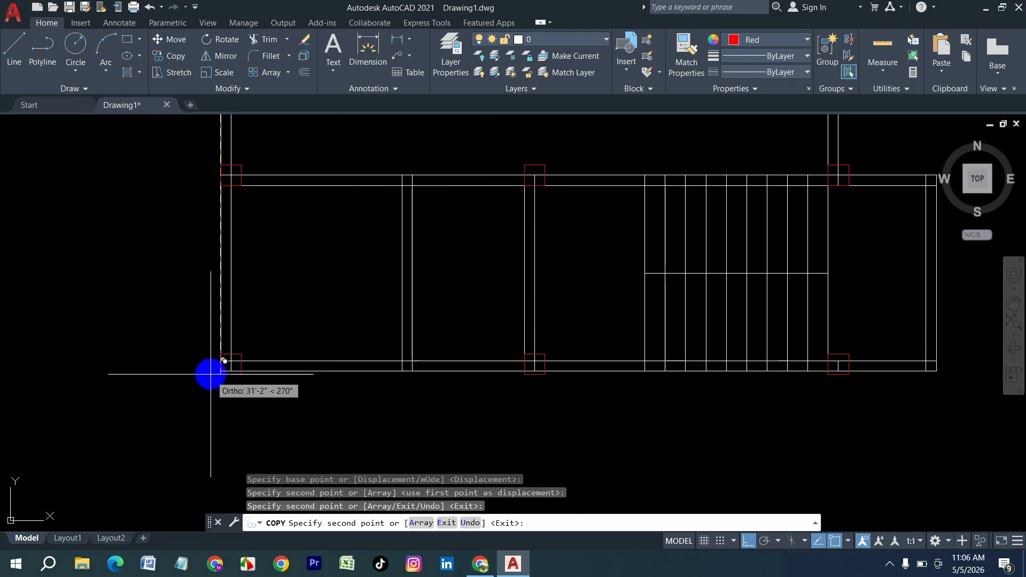
pyautogui.click(222, 371)
pyautogui.scroll(-5, 297, 417)
pyautogui.press('Escape')
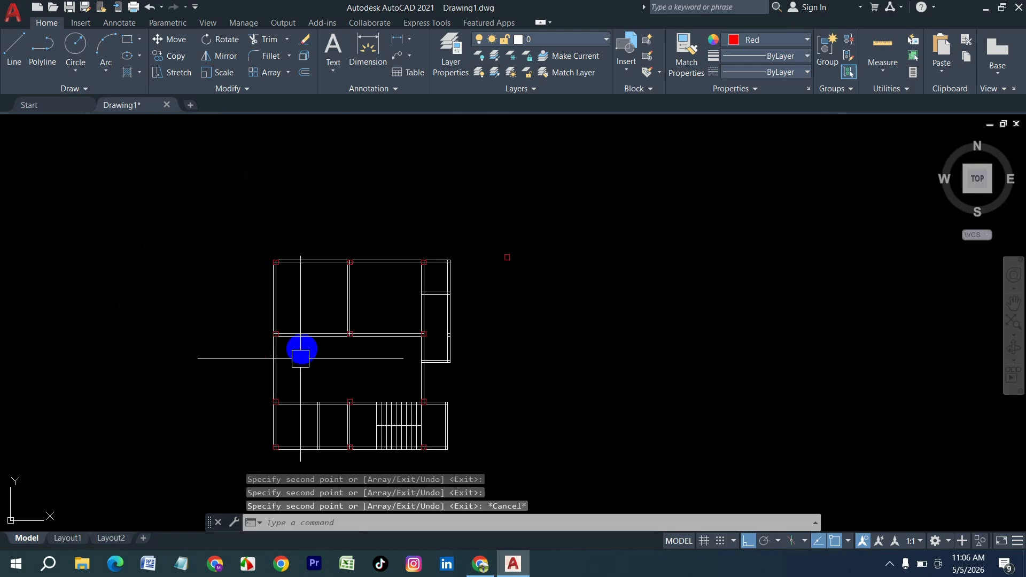
# Trim the wall lines inside the middle column on the horizontal wall below the upper rooms
pyautogui.scroll(5, 321, 342)
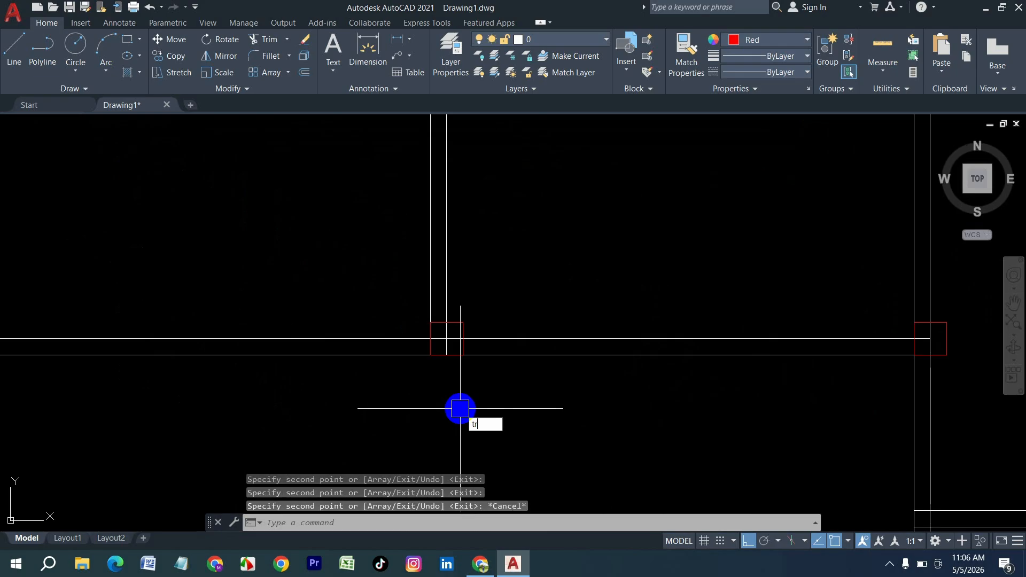
pyautogui.write('tr')
pyautogui.press('Return')
pyautogui.scroll(4, 460, 409)
pyautogui.moveTo(426, 277)
pyautogui.mouseDown()
pyautogui.moveTo(397, 251)
pyautogui.moveTo(408, 284)
pyautogui.mouseUp()
pyautogui.scroll(-3, 440, 348)
pyautogui.press('Escape')
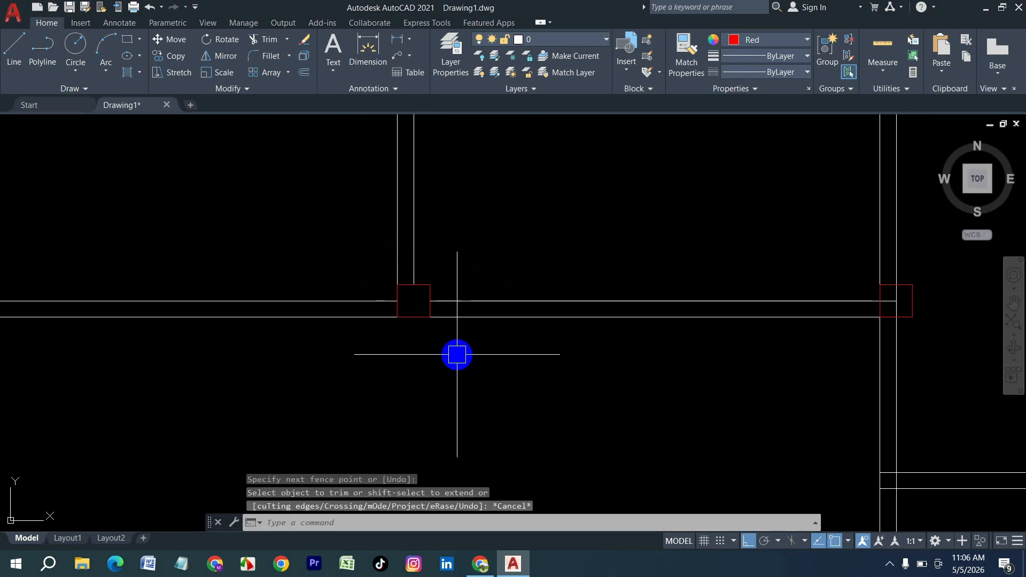
# Insert the imperial door block beside the middle column below the upper rooms and set its opening to 90º
pyautogui.hotkey('ctrl', '3')
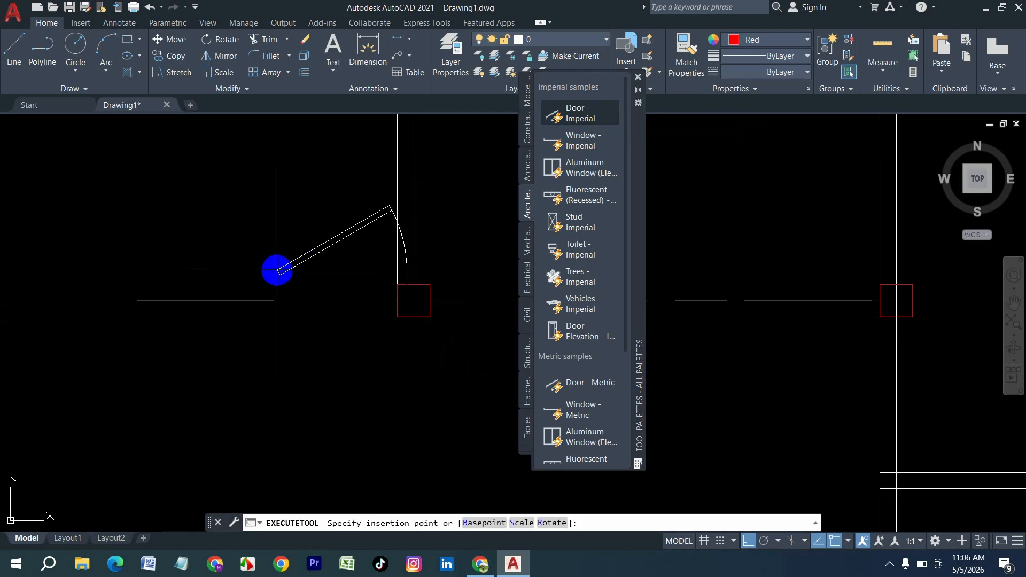
pyautogui.click(277, 272)
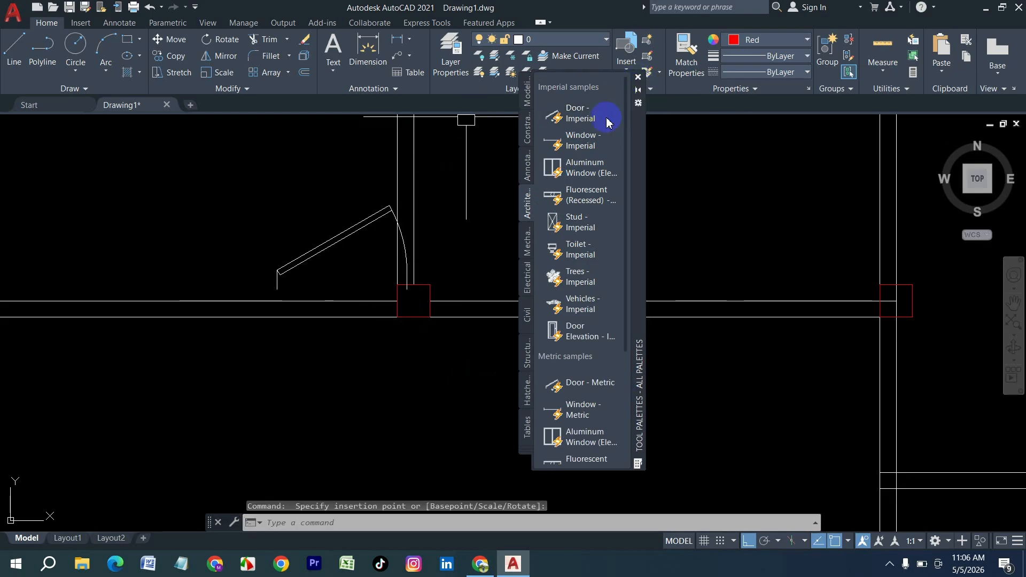
pyautogui.press('Escape')
pyautogui.click(321, 241)
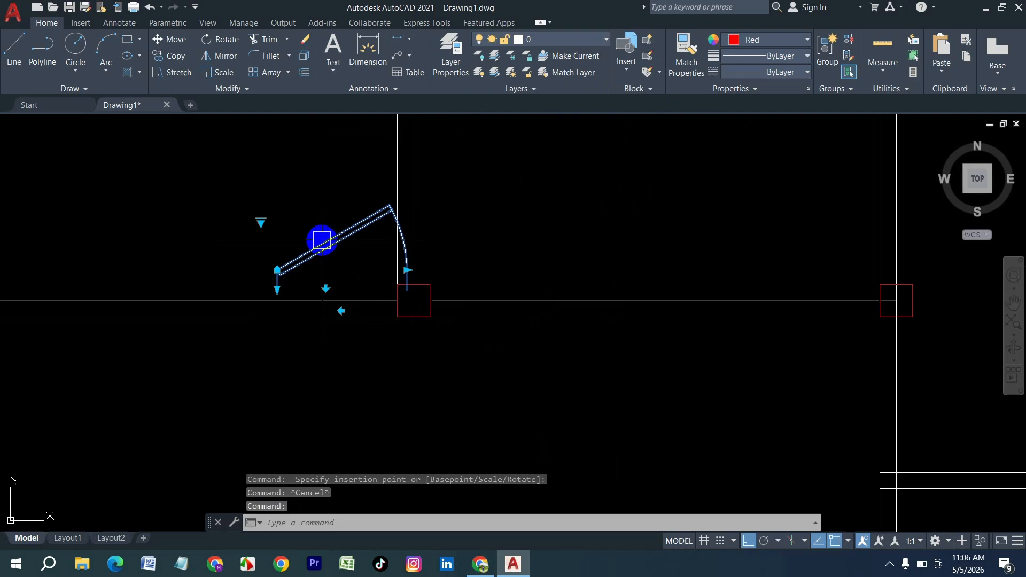
pyautogui.click(261, 222)
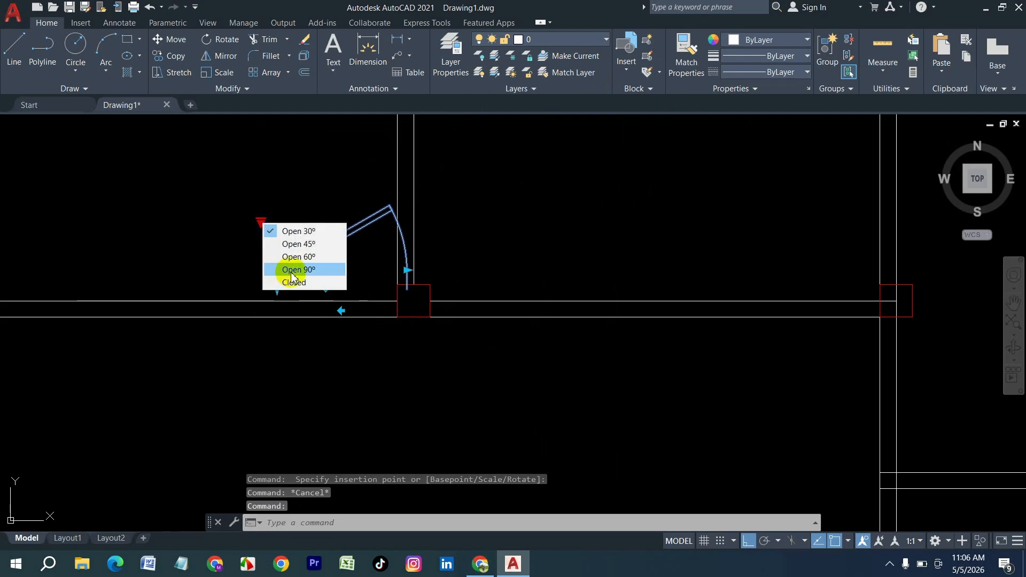
pyautogui.click(293, 270)
pyautogui.click(258, 238)
# Move the door by its lower-left endpoint to the lower-right corner of the middle column below the upper rooms
pyautogui.click(320, 272)
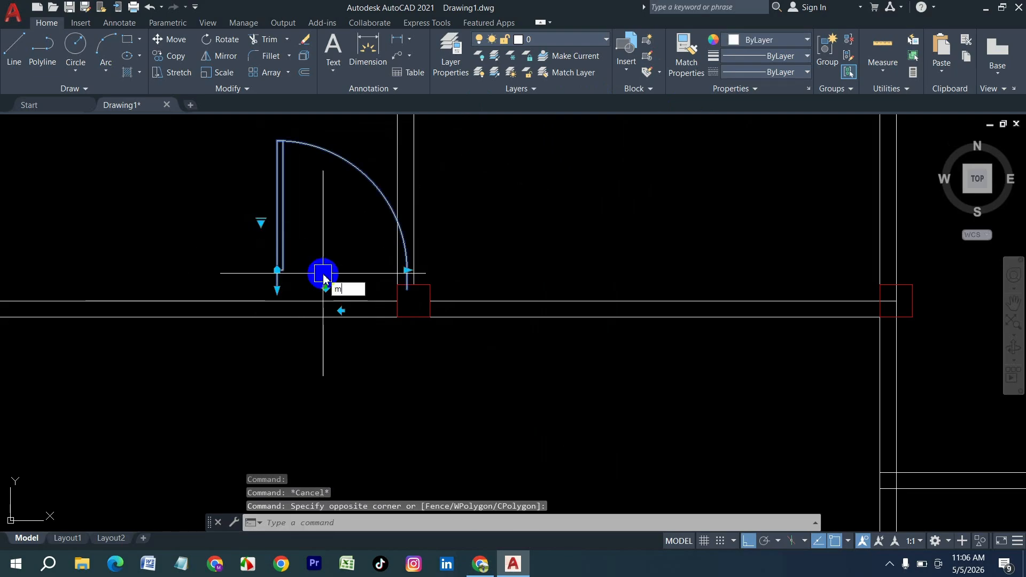
pyautogui.write('m')
pyautogui.press('Return')
pyautogui.click(278, 289)
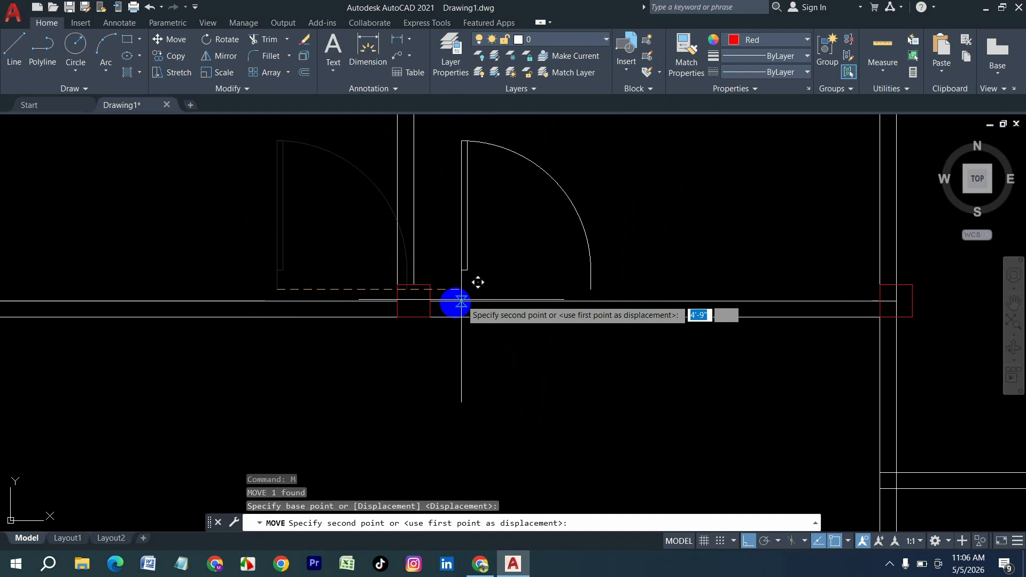
pyautogui.click(435, 320)
# Mirror the door about the middle column's vertical centre line, keeping the original door
pyautogui.click(543, 225)
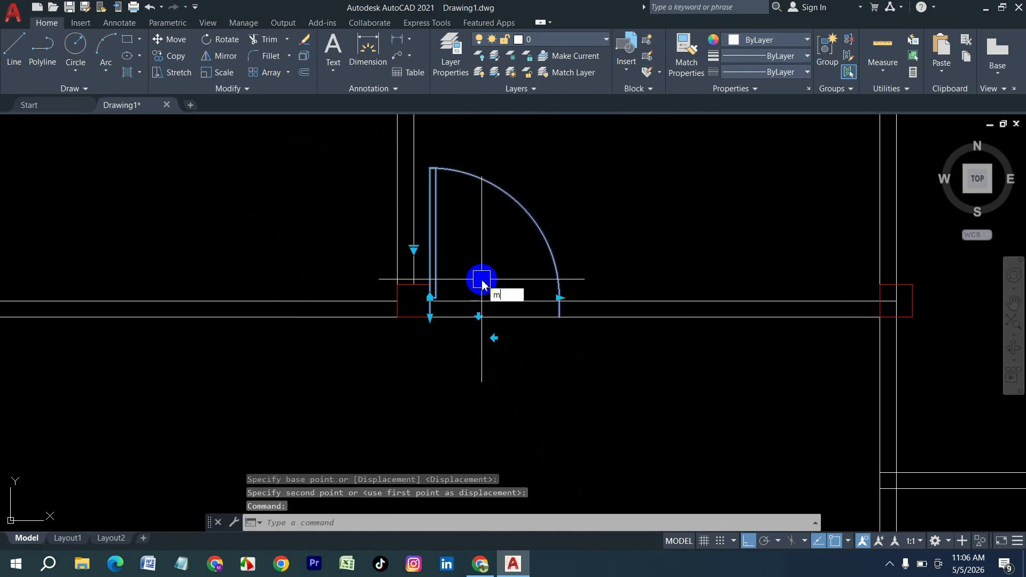
pyautogui.press('Return')
pyautogui.click(411, 319)
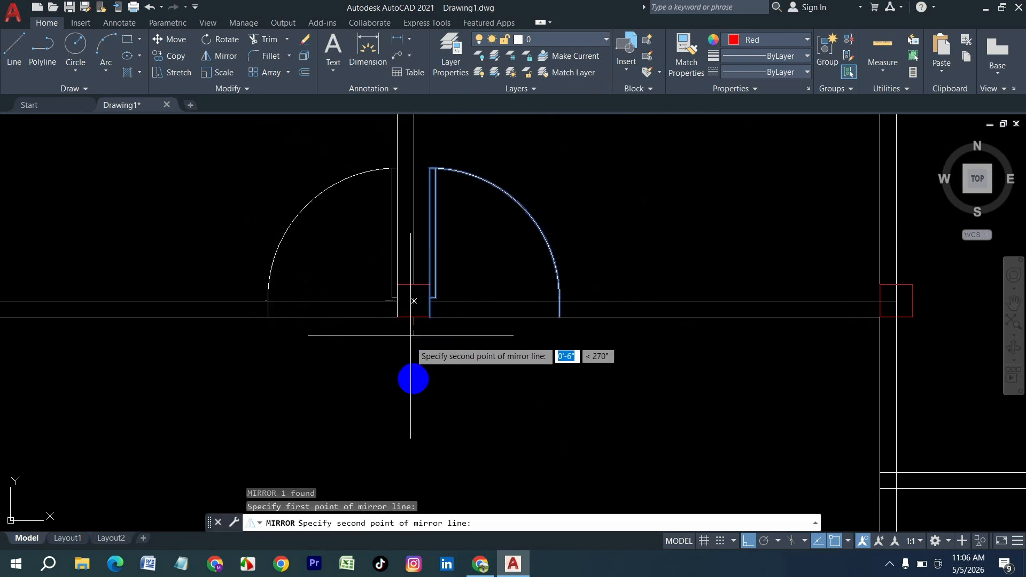
pyautogui.click(411, 399)
pyautogui.press('Return')
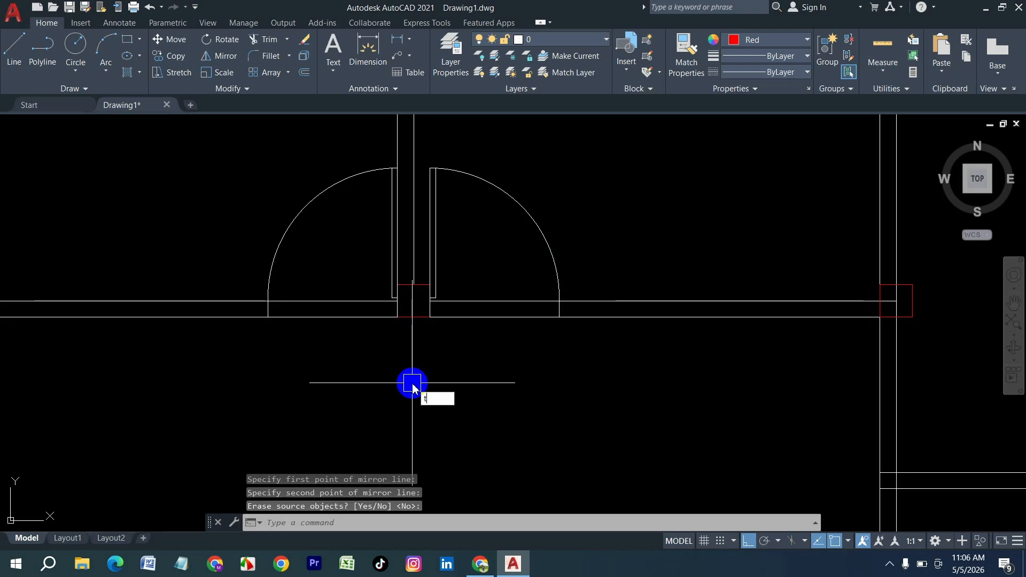
# Trim the horizontal wall lines across both door openings beside the middle column
pyautogui.write('tr')
pyautogui.press('Return')
pyautogui.moveTo(355, 362)
pyautogui.mouseDown()
pyautogui.moveTo(330, 255)
pyautogui.moveTo(500, 344)
pyautogui.mouseUp()
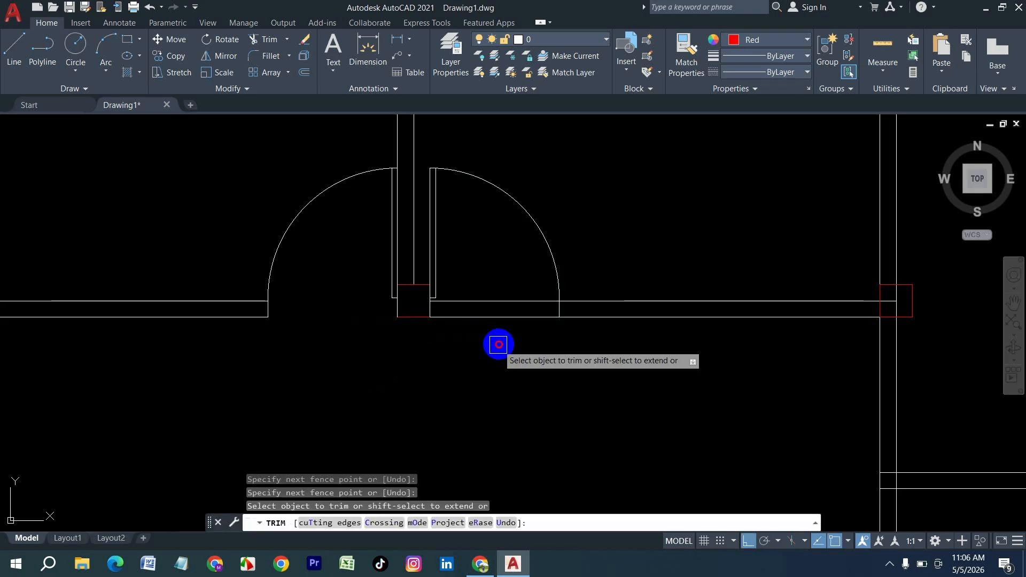
pyautogui.scroll(-5, 449, 362)
pyautogui.press('Escape')
# Trim the wall lines inside the top wall's left corner column and middle column
pyautogui.scroll(6, 362, 242)
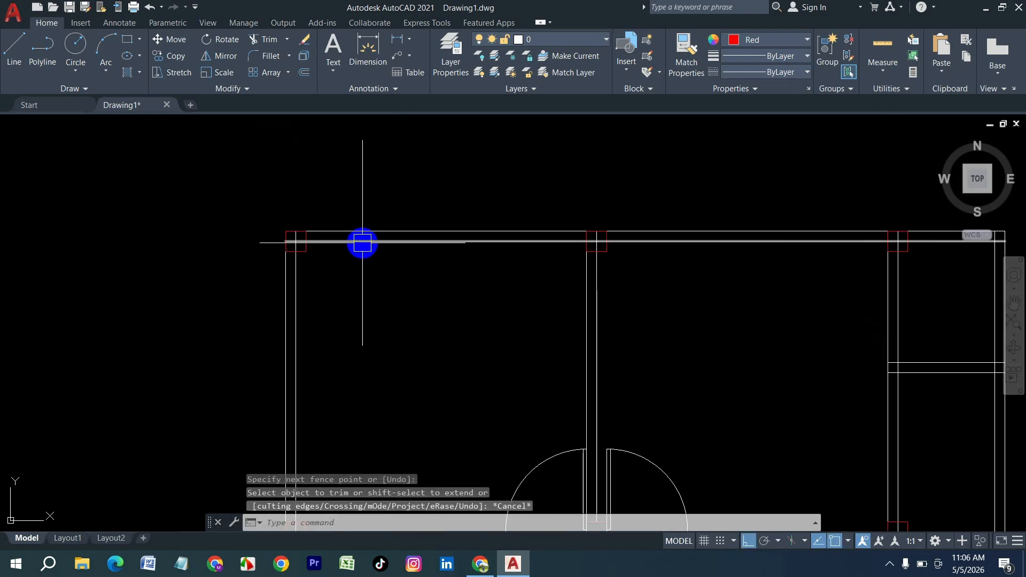
pyautogui.press('Escape')
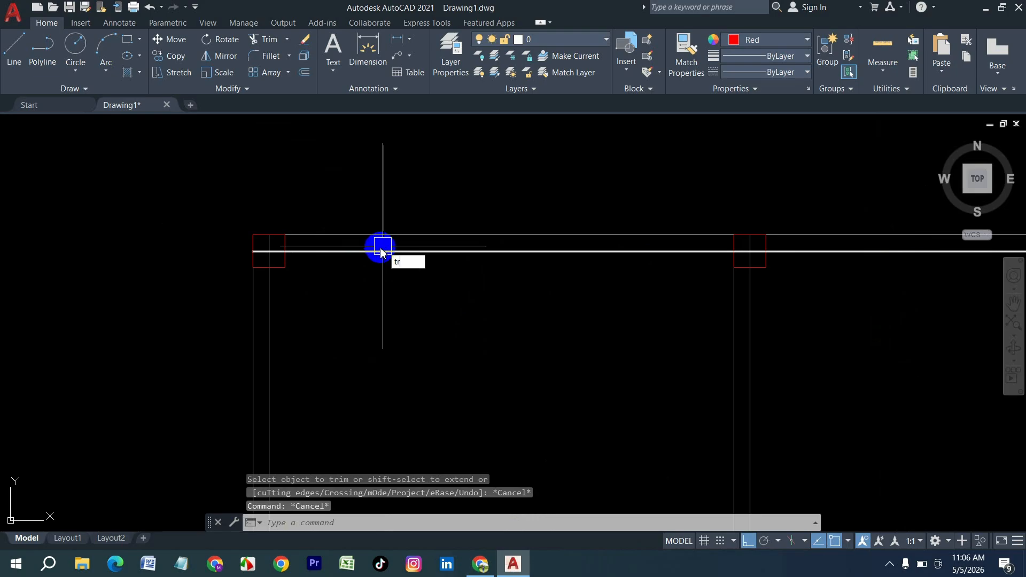
pyautogui.write('tr')
pyautogui.press('Return')
pyautogui.scroll(3, 262, 244)
pyautogui.moveTo(326, 275); pyautogui.dragTo(316, 289)
pyautogui.scroll(-6, 147, 267)
pyautogui.scroll(4, 649, 263)
pyautogui.moveTo(709, 284); pyautogui.dragTo(668, 277)
pyautogui.scroll(-4, 545, 292)
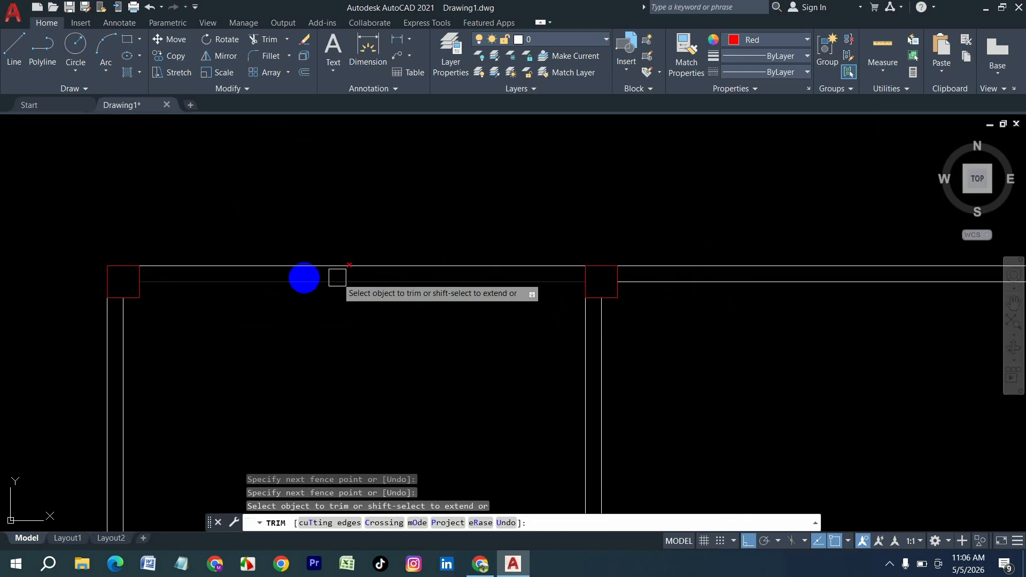
pyautogui.scroll(-4, 481, 294)
pyautogui.scroll(4, 573, 270)
pyautogui.scroll(-4, 426, 283)
pyautogui.scroll(4, 442, 260)
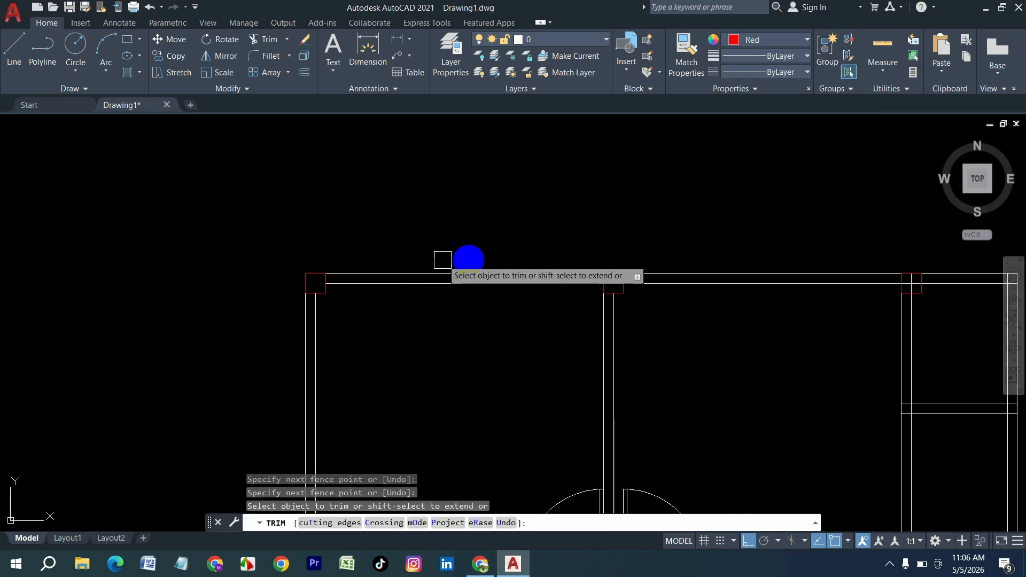
pyautogui.press('Escape')
# Set the drawing colour to Blue and draw a vertical line upward from the midpoint of the upper-left room's top wall inner line
pyautogui.click(741, 42)
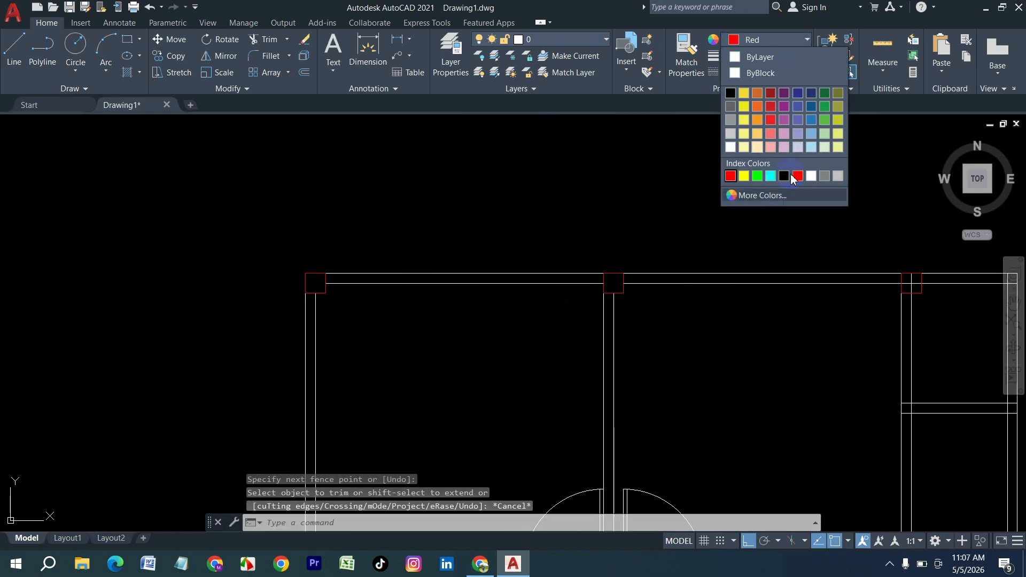
pyautogui.click(784, 175)
pyautogui.scroll(2, 473, 283)
pyautogui.press('Escape')
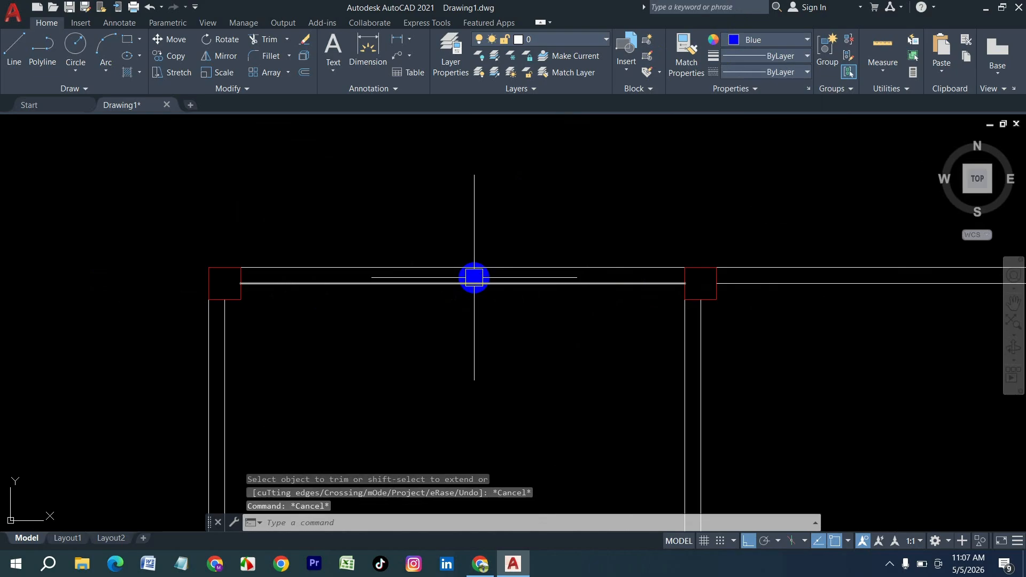
pyautogui.press('l')
pyautogui.press('Return')
pyautogui.click(463, 284)
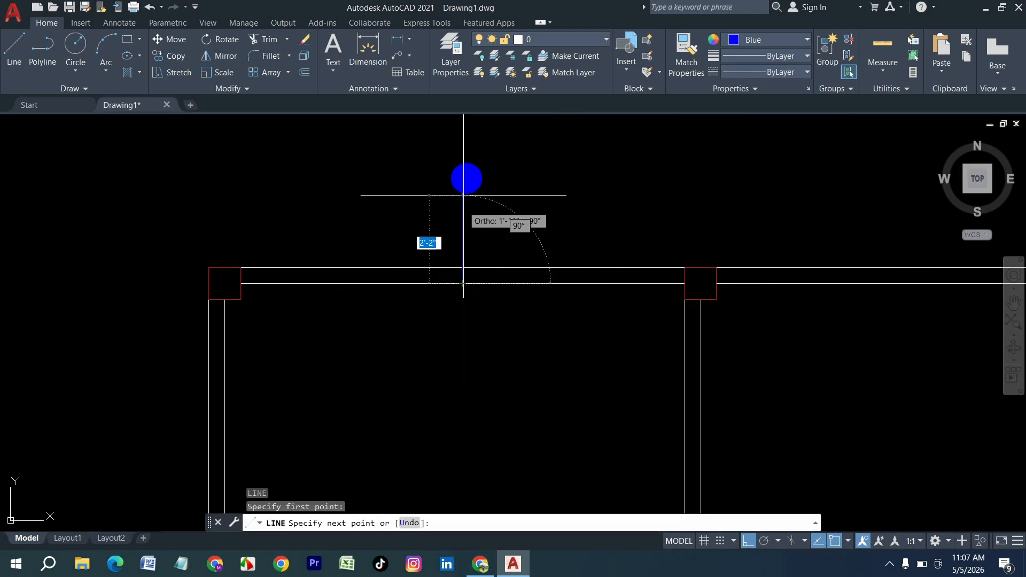
pyautogui.click(464, 176)
pyautogui.press('Return')
# Offset the blue vertical line 2'6 to both sides
pyautogui.press('o')
pyautogui.press('Return')
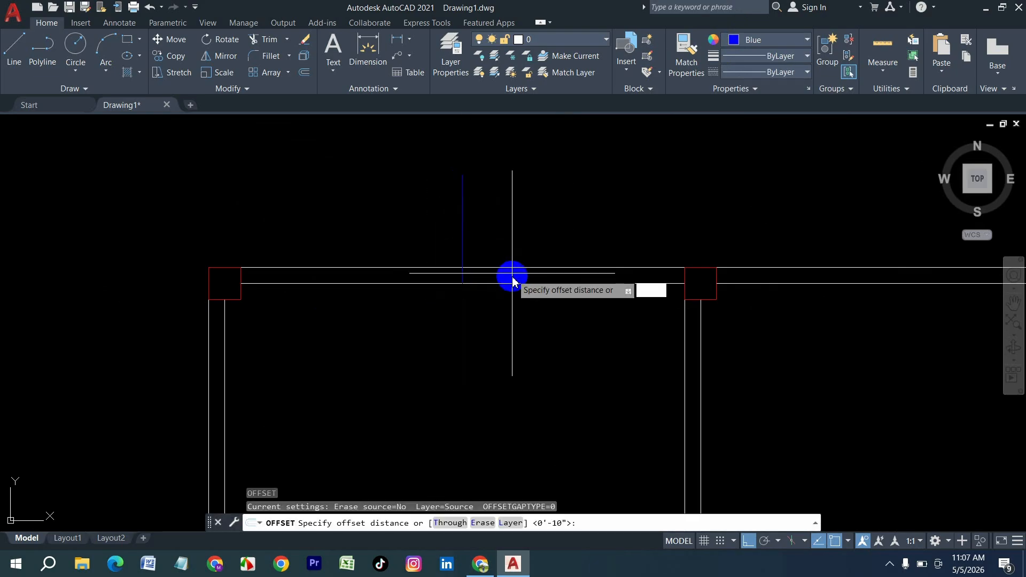
pyautogui.press('Return')
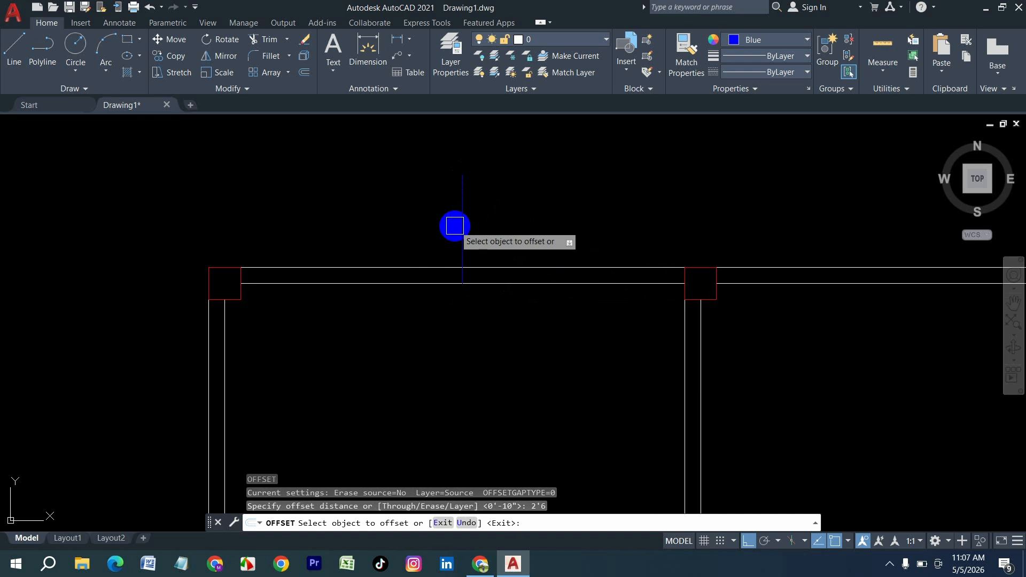
pyautogui.click(461, 225)
pyautogui.click(413, 229)
pyautogui.click(463, 225)
pyautogui.click(536, 222)
pyautogui.press('Escape')
pyautogui.press('Escape')
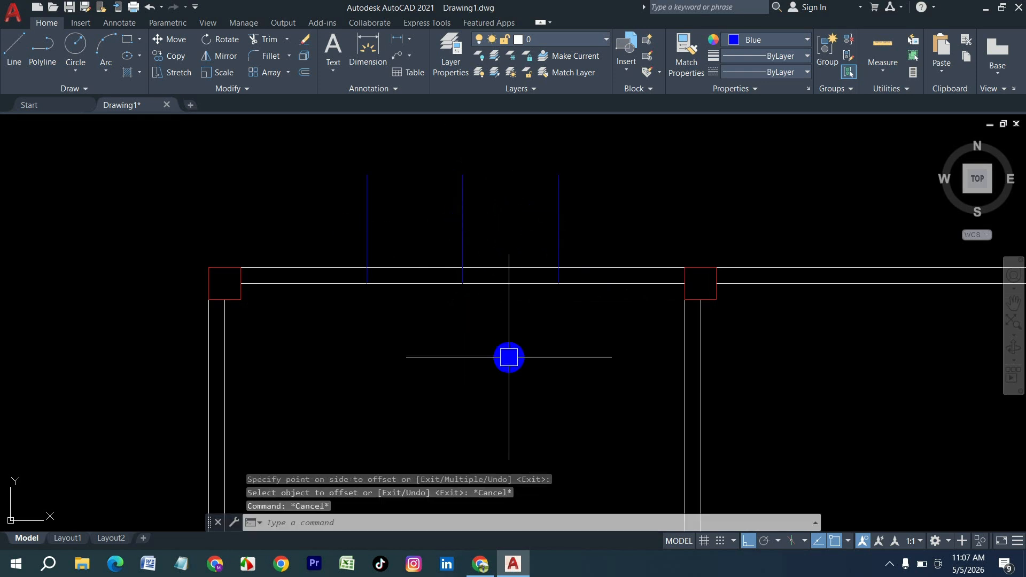
# Trim the top wall between the outer blue lines, remove the middle line and cut the outer lines back to the wall thickness
pyautogui.press('Return')
pyautogui.click(512, 349)
pyautogui.click(493, 208)
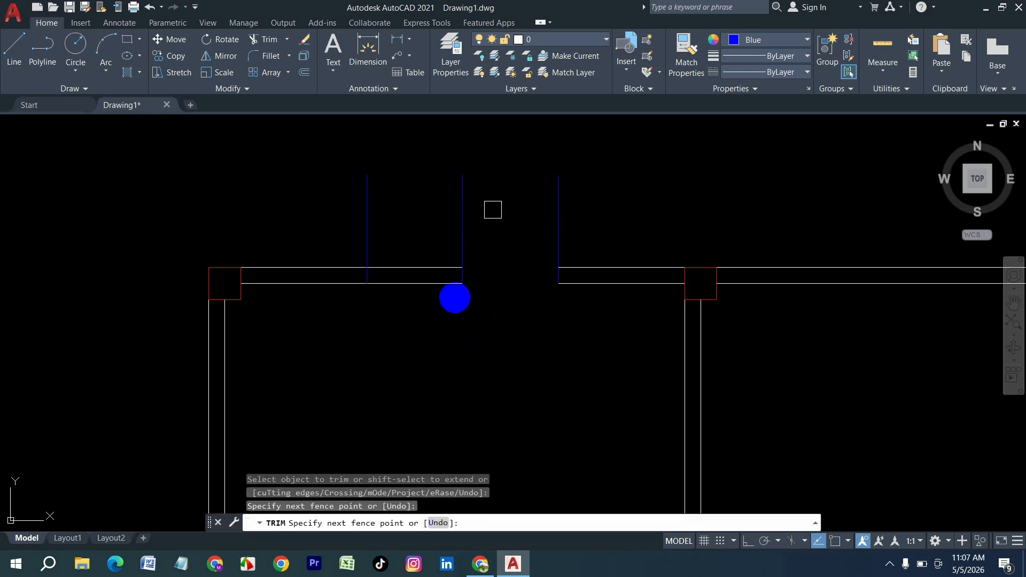
pyautogui.click(445, 345)
pyautogui.click(434, 243)
pyautogui.click(311, 236)
pyautogui.click(598, 220)
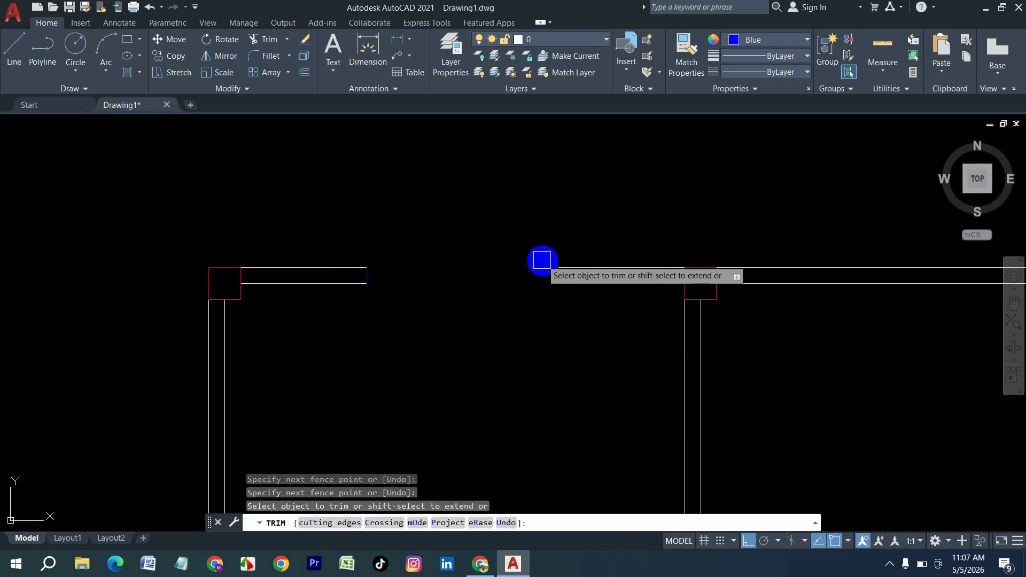
pyautogui.press('Escape')
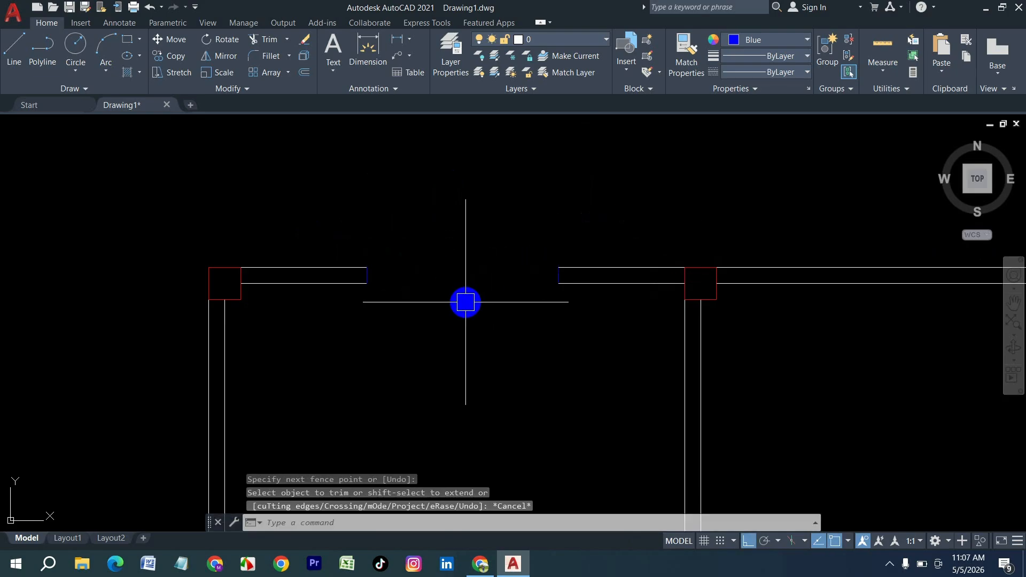
# Draw a blue rectangle filling the window opening in the top wall and offset it 2" inward
pyautogui.write('rec')
pyautogui.press('Return')
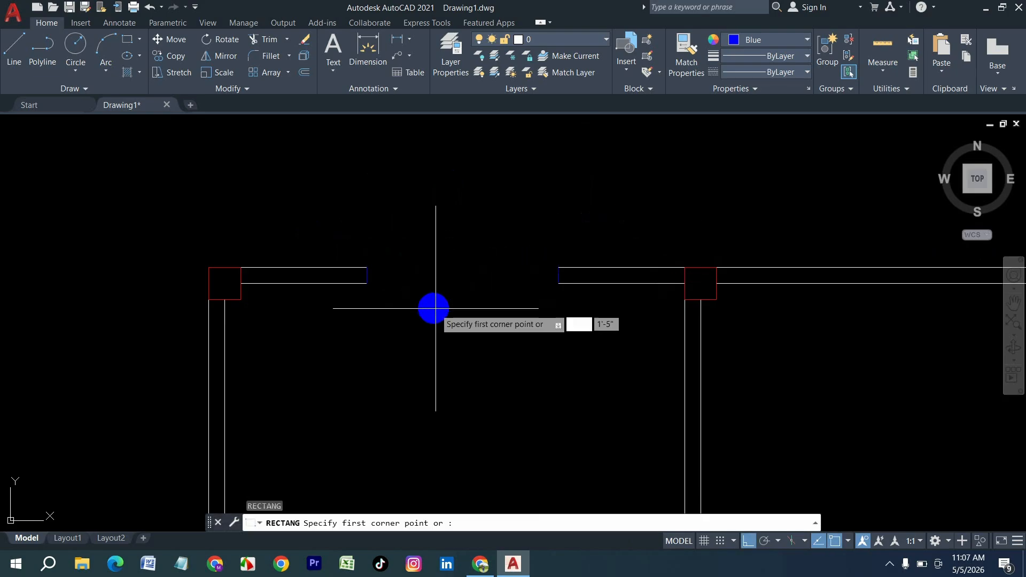
pyautogui.click(367, 267)
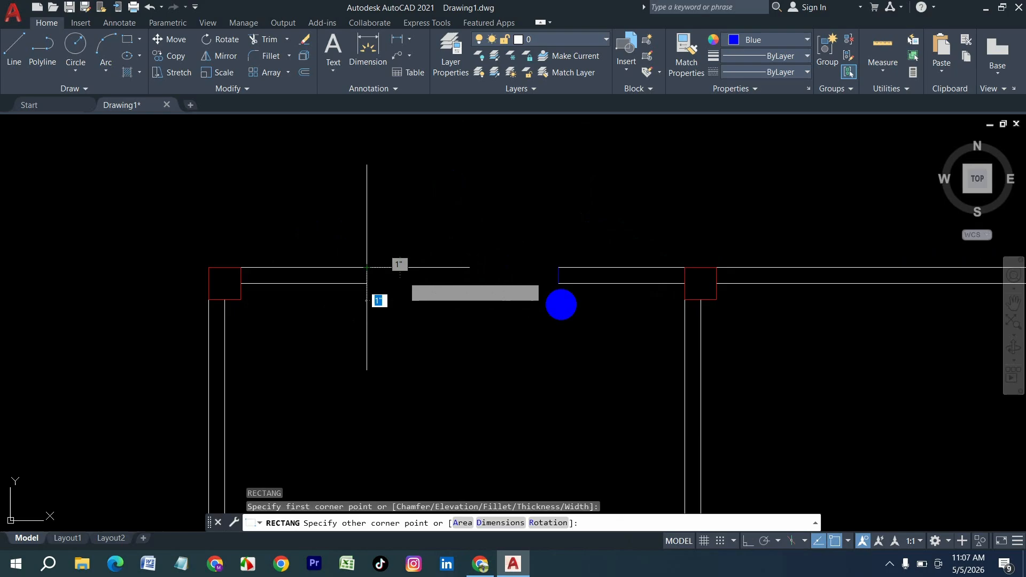
pyautogui.click(559, 283)
pyautogui.write('o')
pyautogui.press('Return')
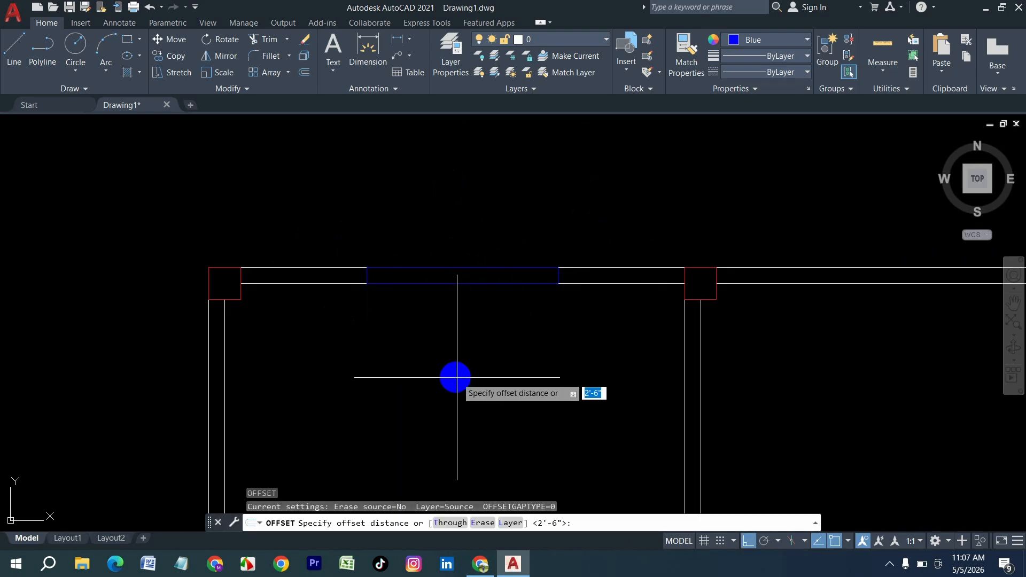
pyautogui.write('2')
pyautogui.press('Return')
pyautogui.scroll(2, 439, 281)
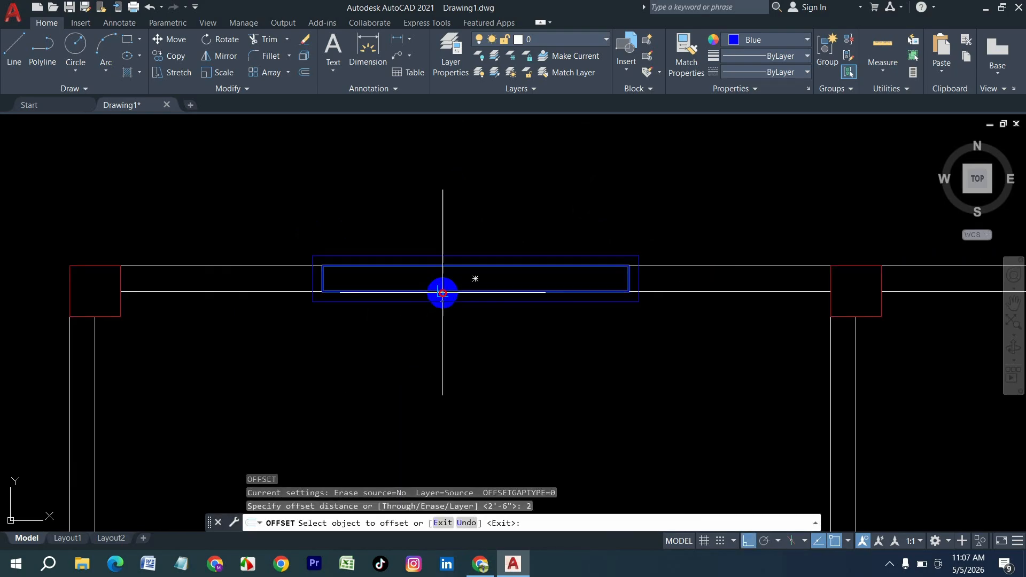
pyautogui.click(442, 292)
pyautogui.click(441, 264)
pyautogui.scroll(-5, 310, 241)
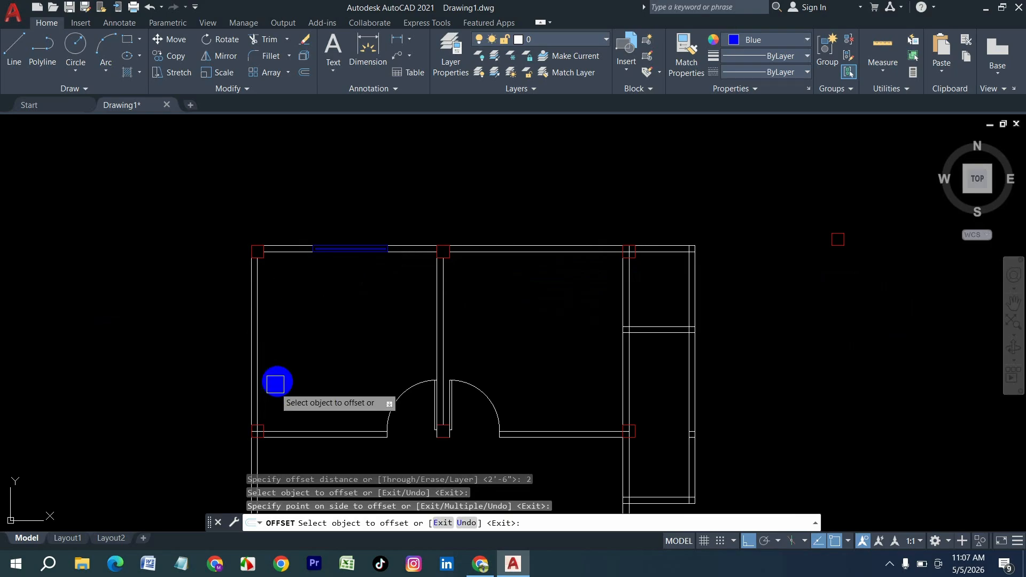
pyautogui.scroll(2, 319, 360)
pyautogui.press('Escape')
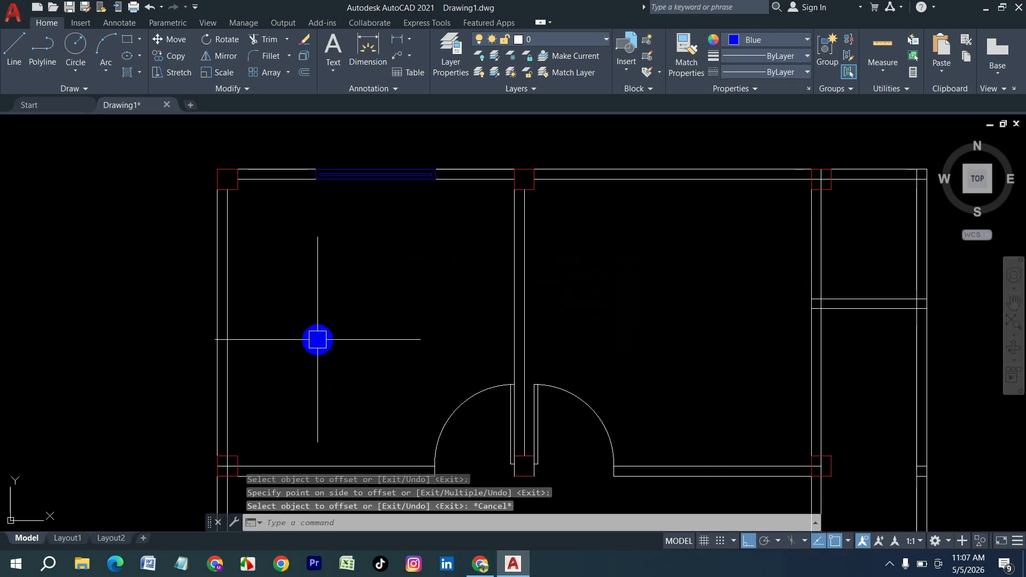
# Create a multiline text box in the upper-left room and set its text colour to ByLayer
pyautogui.write('mt')
pyautogui.press('Return')
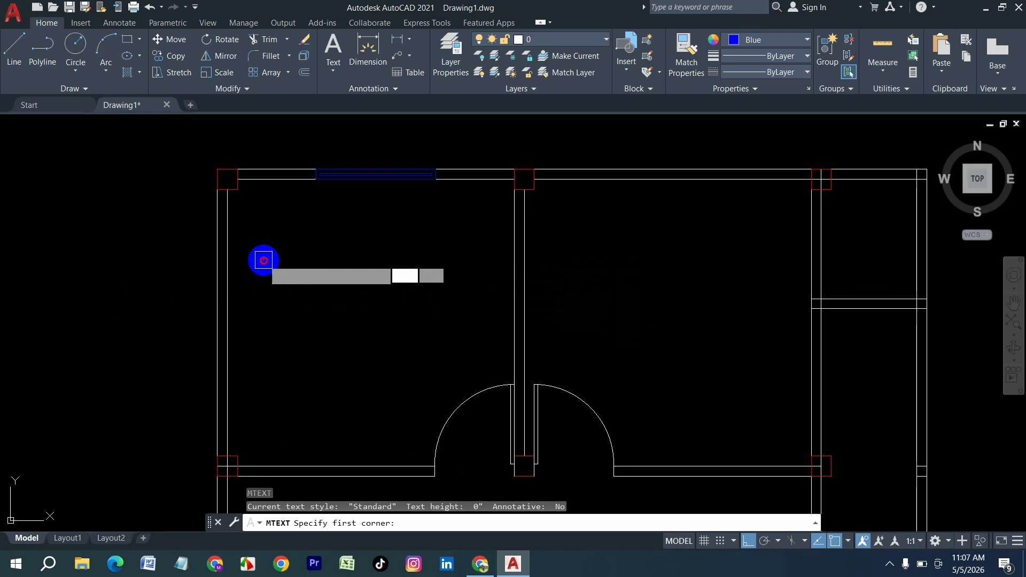
pyautogui.click(263, 261)
pyautogui.click(470, 354)
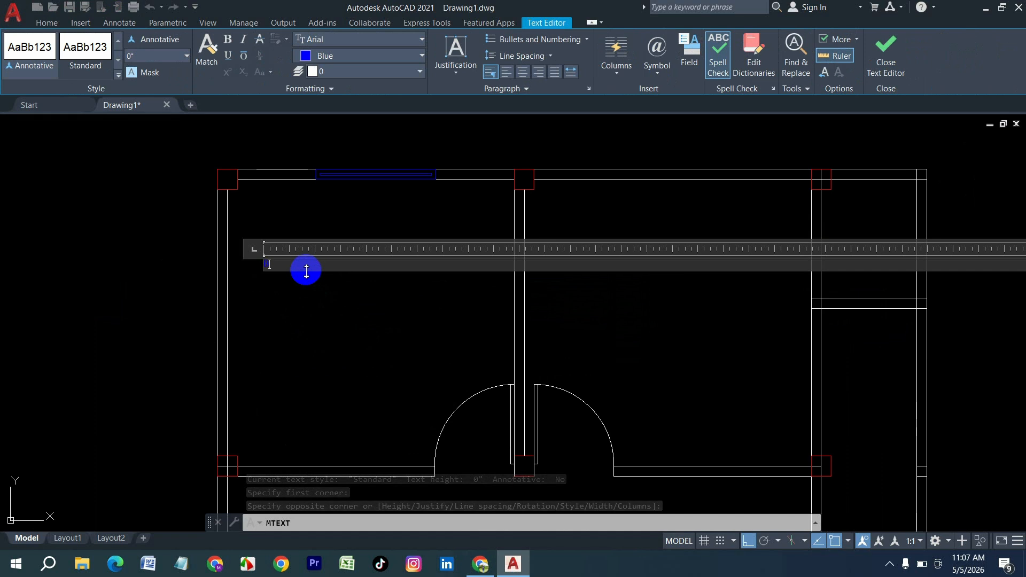
pyautogui.click(340, 59)
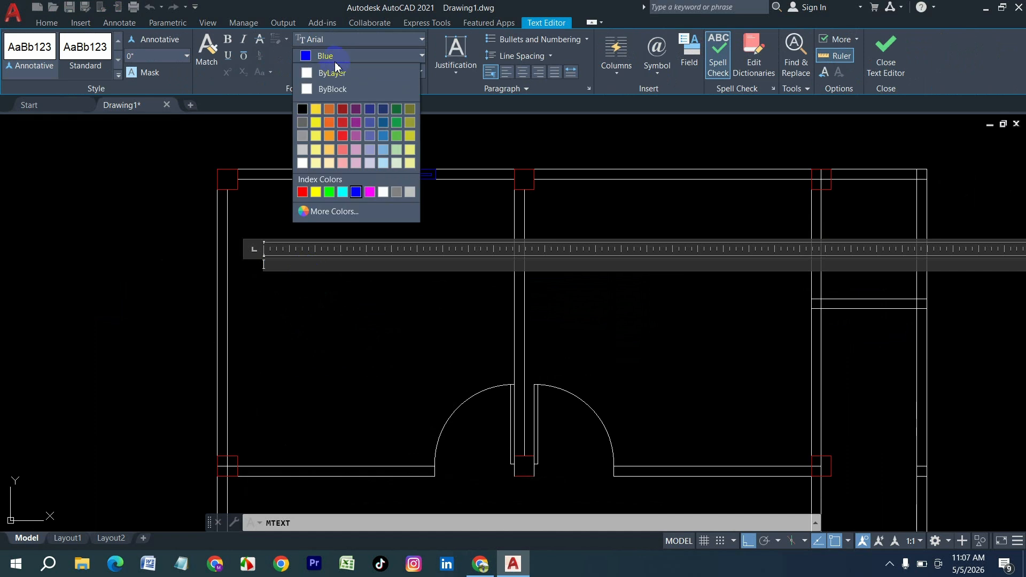
pyautogui.click(332, 75)
# Enter "Bed Room" with 12'-0"x12'-0" on a second line as the upper-left room's label and enlarge all its text
pyautogui.click(366, 251)
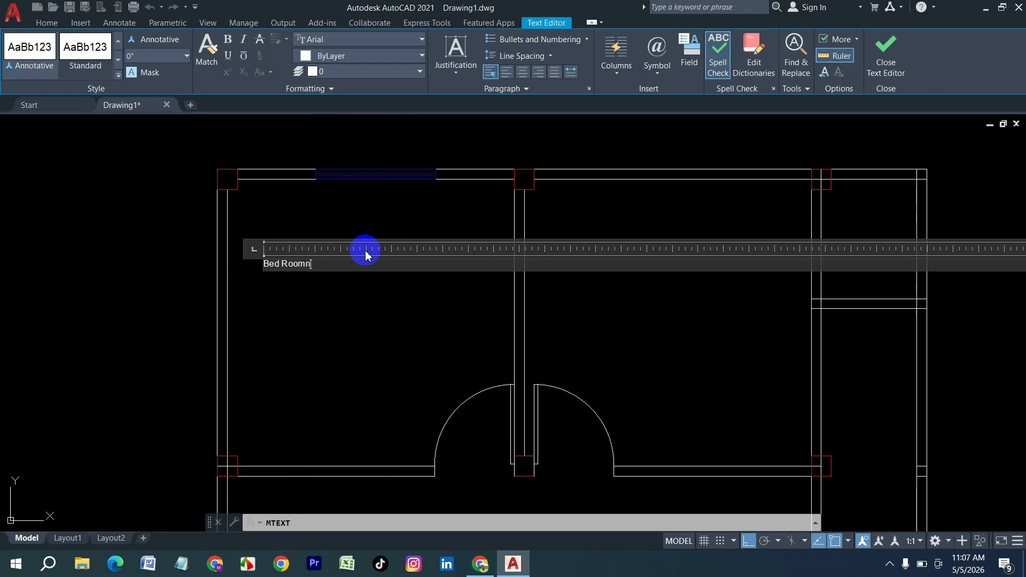
pyautogui.press('Return')
pyautogui.write('12\'-0"x12\'-0')
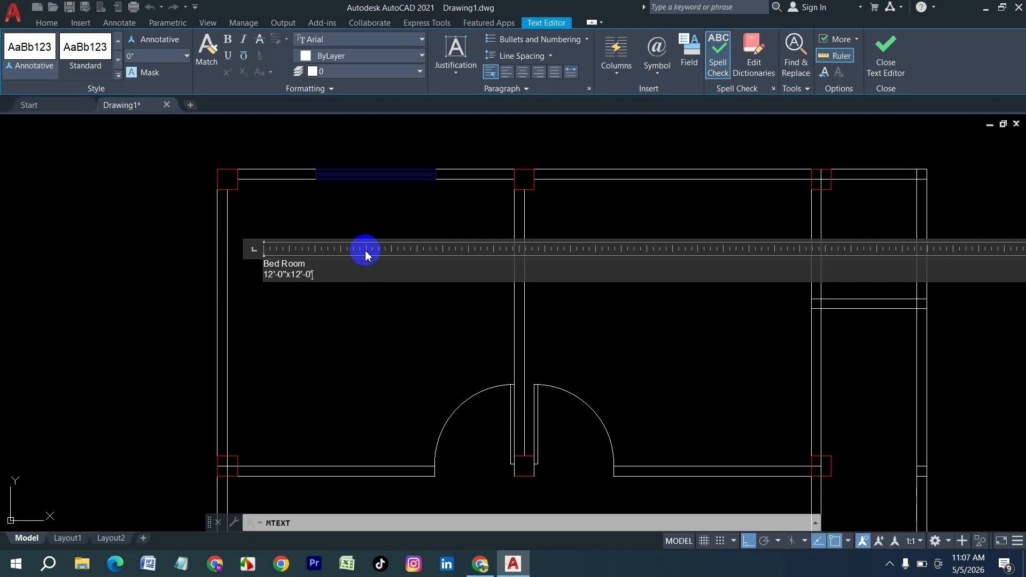
pyautogui.hotkey('ctrl', 'a')
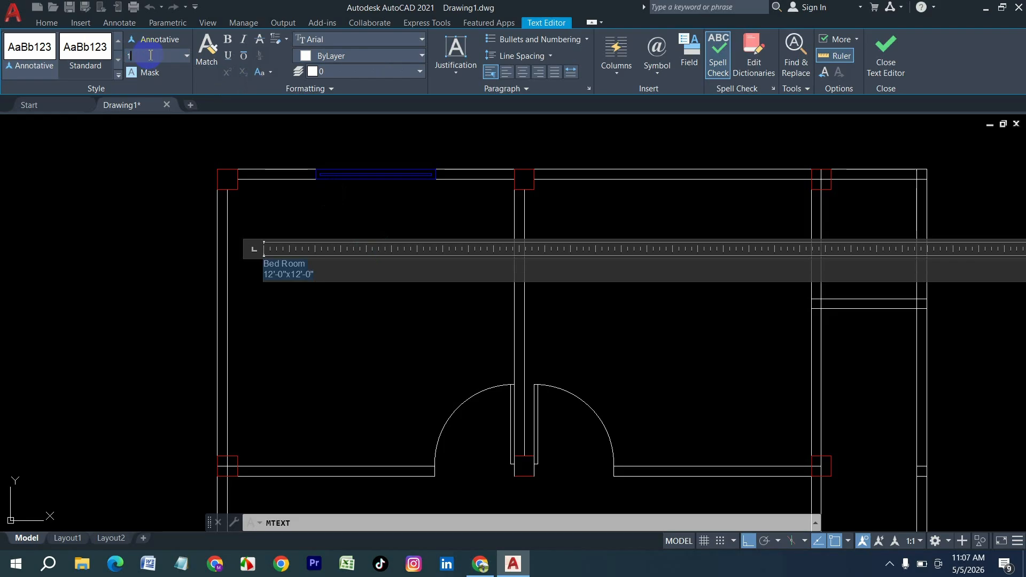
pyautogui.press('Return')
pyautogui.click(87, 197)
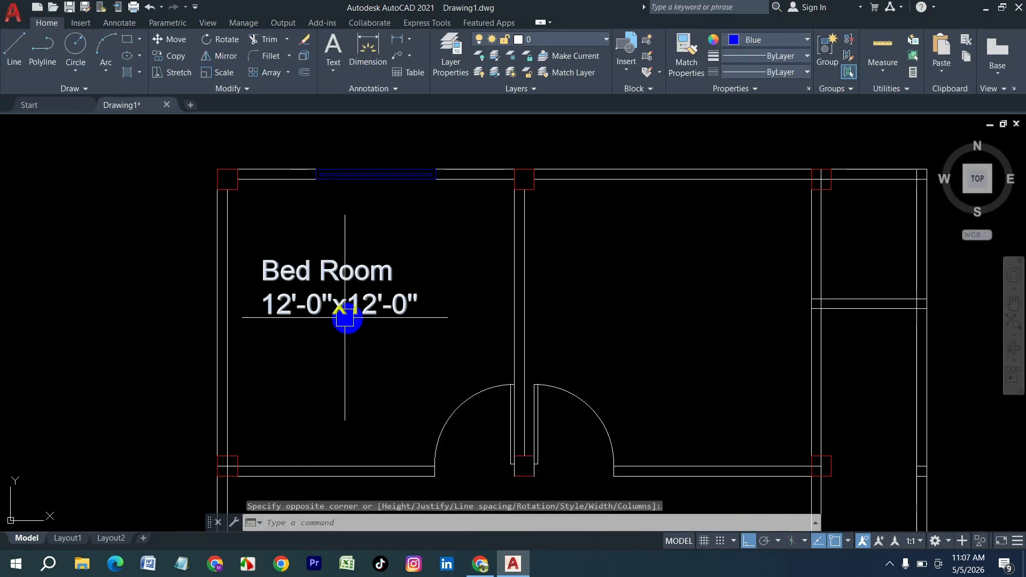
# Copy the bedroom label horizontally from the upper-left room into the adjoining upper-middle room
pyautogui.click(375, 363)
pyautogui.click(303, 219)
pyautogui.write('c')
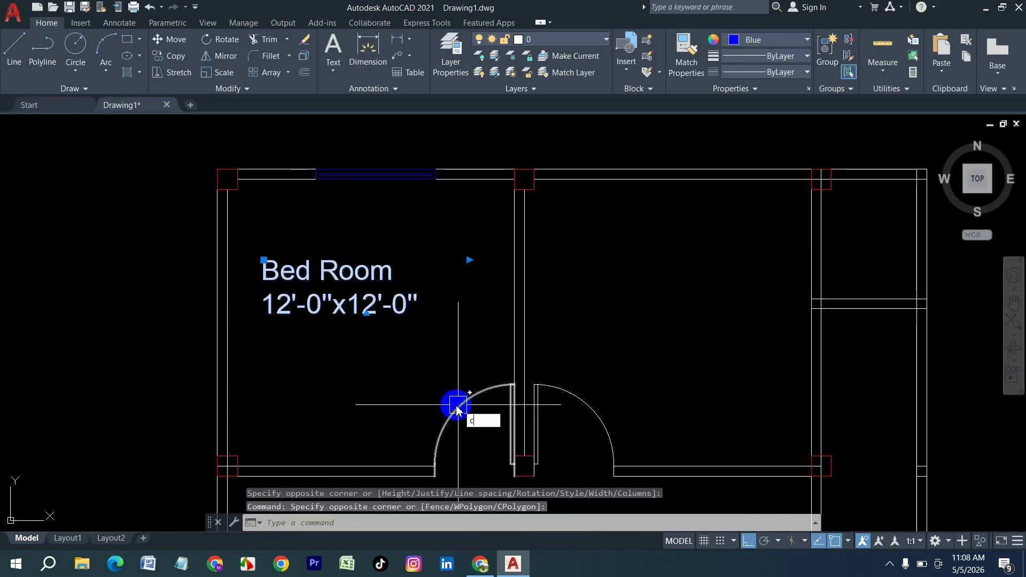
pyautogui.write('o')
pyautogui.press('Return')
pyautogui.click(360, 310)
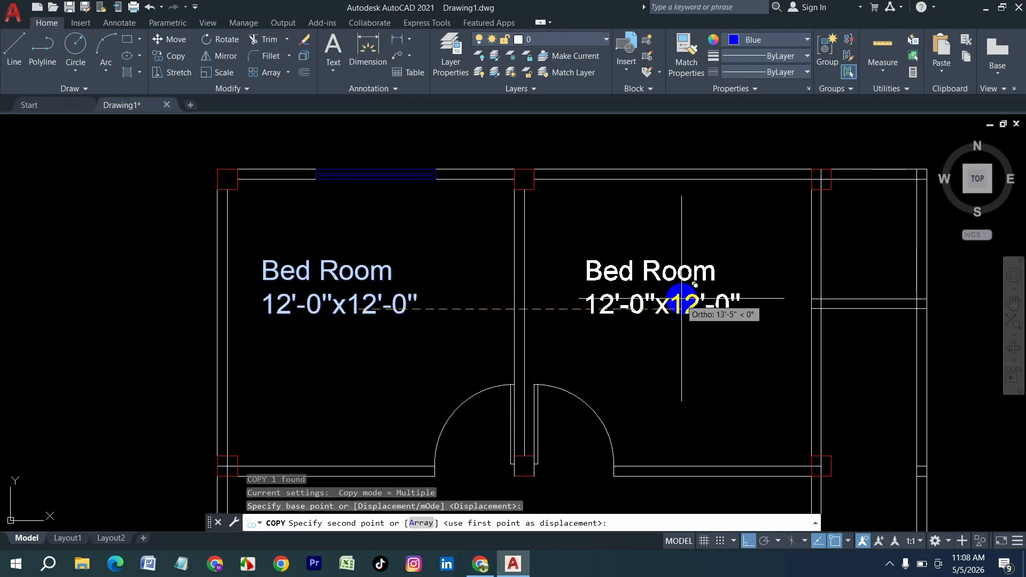
pyautogui.click(694, 298)
pyautogui.press('Escape')
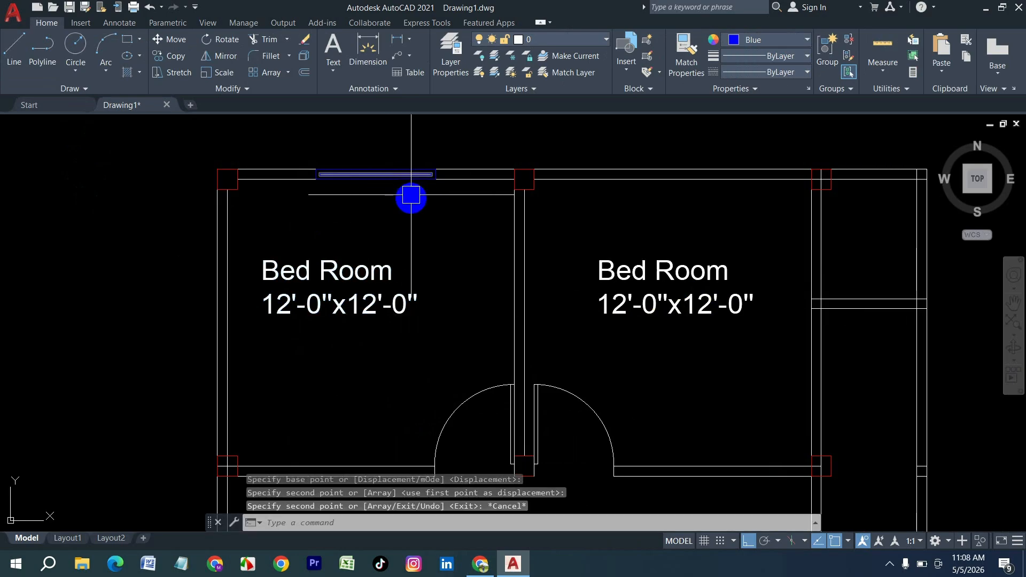
pyautogui.scroll(-4, 705, 182)
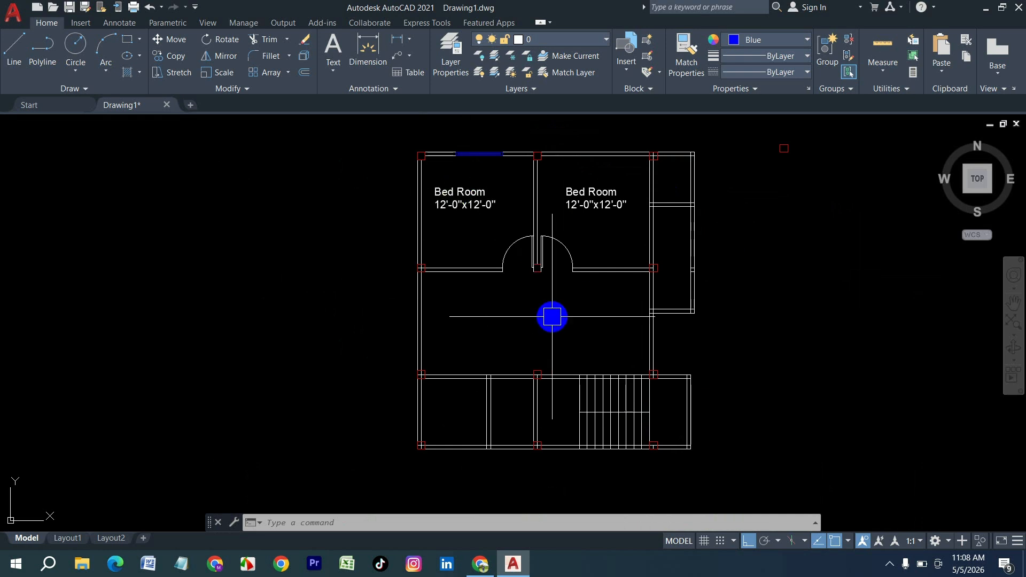
pyautogui.scroll(4, 531, 317)
pyautogui.scroll(-6, 534, 294)
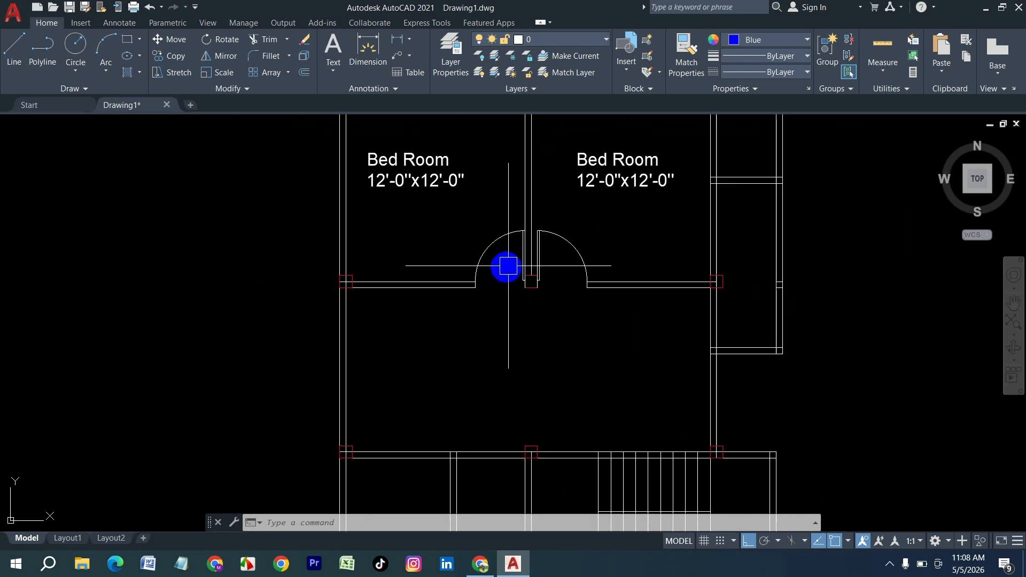